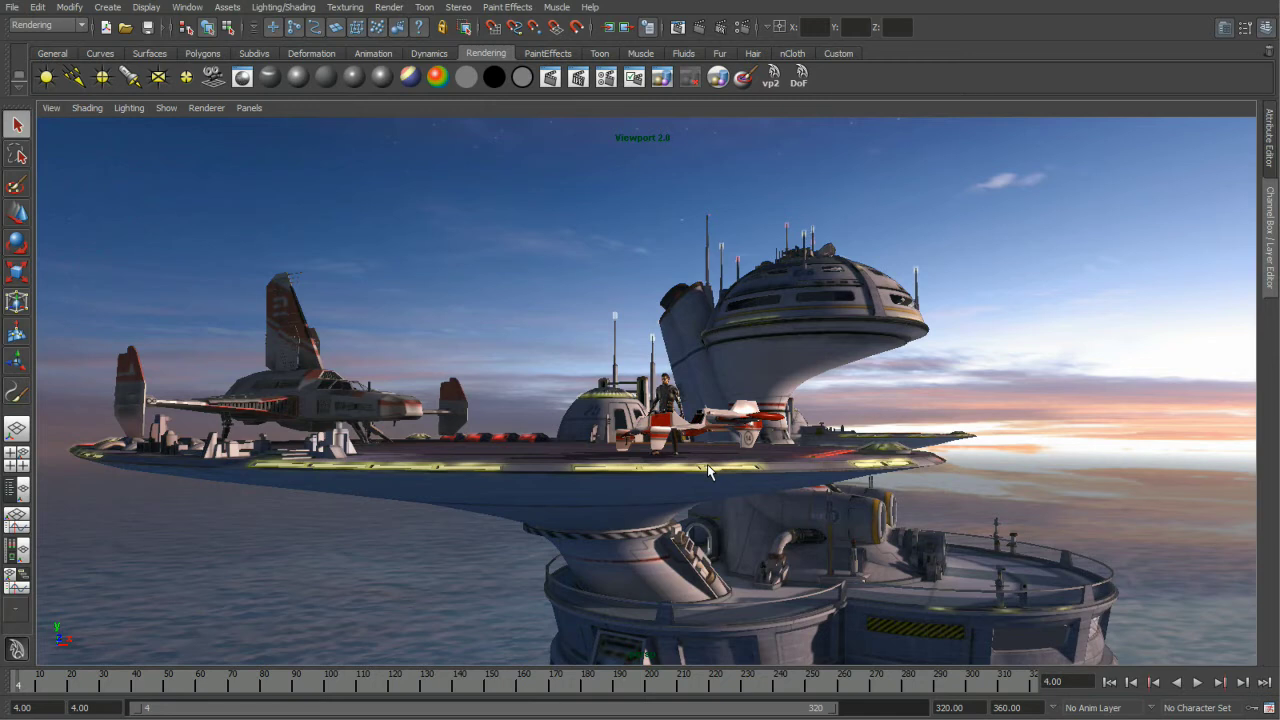
- Examine the landing pad scene from several angles and close up around the standing character
mouse_move(617, 464)
middle_mouse_down("alt")
mouse_move(702, 486)
mouse_move(649, 457)
mouse_move(640, 514)
mouse_move(676, 462)
mouse_move(635, 481)
middle_mouse_up("alt")
right_click_drag(553, 503, 1030, 514, "alt")
middle_click_drag(771, 527, 647, 491, "alt")
right_click_drag(555, 508, 572, 508, "alt")
left_click_drag(572, 508, 897, 549, "alt")
left_click_drag(720, 546, 676, 552, "alt")
left_click_drag(818, 550, 715, 532, "alt")
left_click(733, 481)
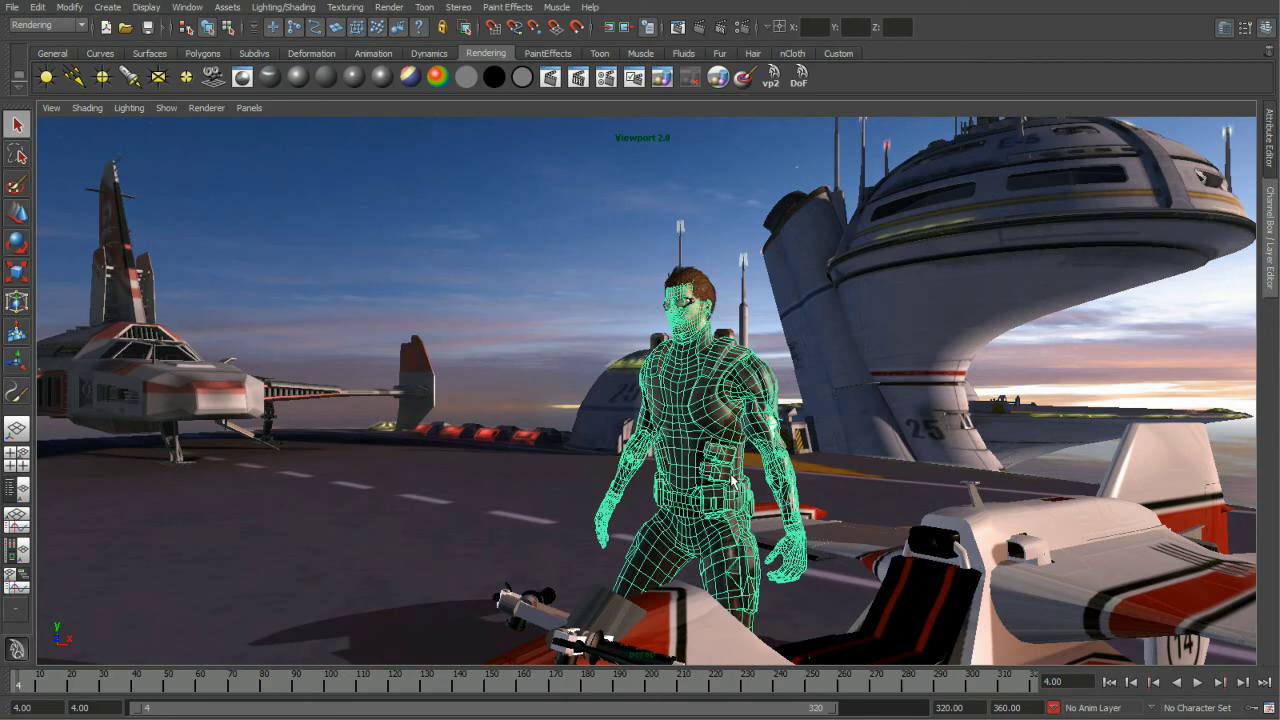
left_click(801, 376)
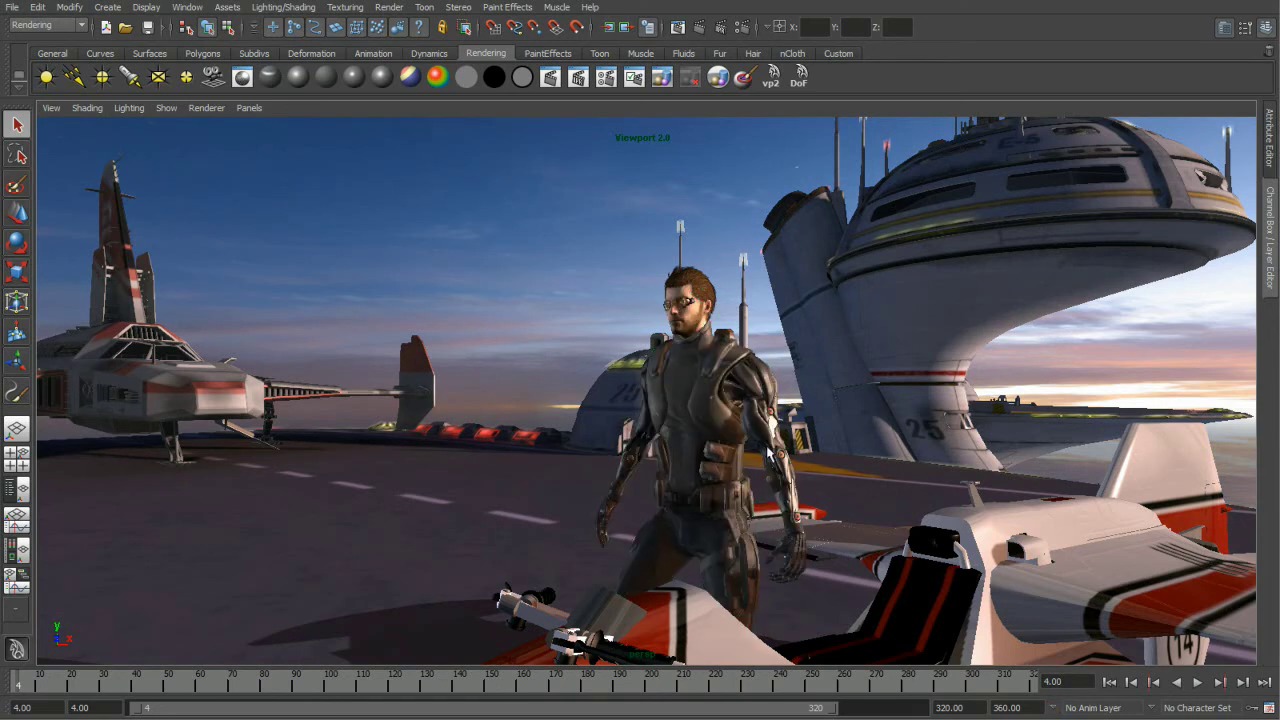
left_click_drag(857, 472, 778, 486, "alt")
right_click_drag(905, 483, 770, 481, "alt")
- Play the animation, stop it at frame 255 and look over the character riding the hoverbike
left_click(1197, 684)
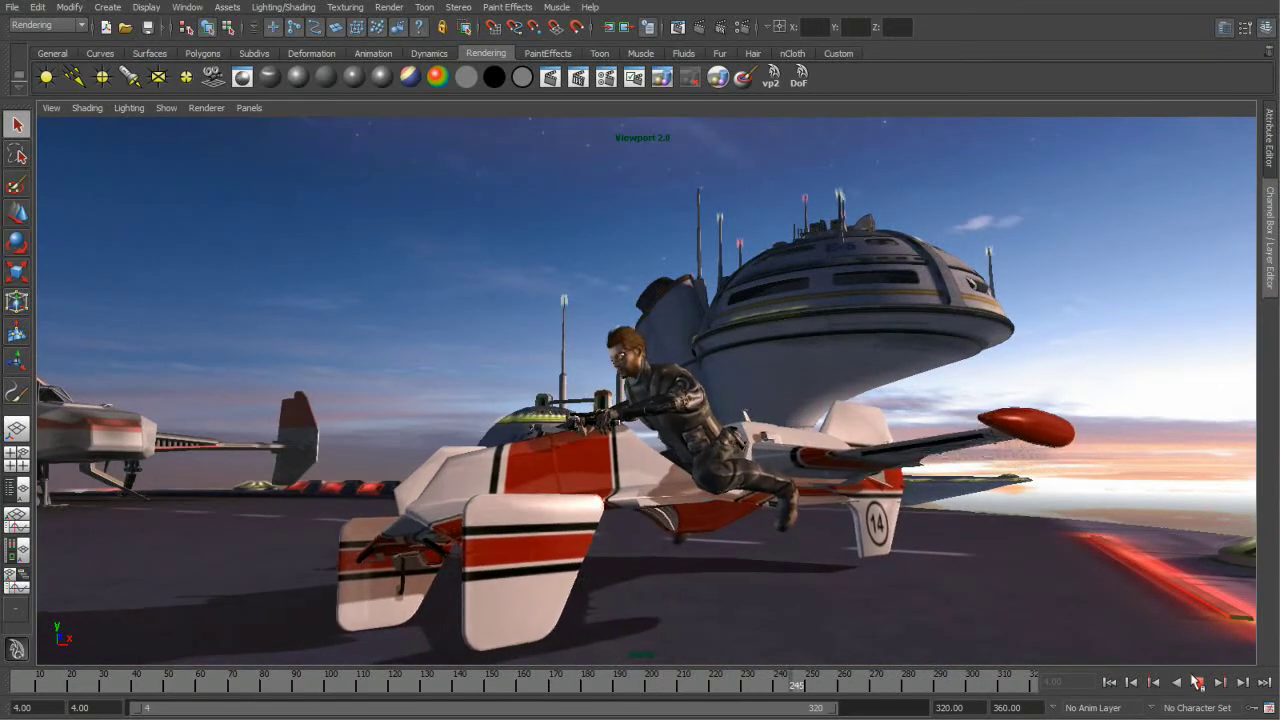
left_click(1198, 683)
middle_click_drag(756, 540, 730, 513, "alt")
left_click_drag(730, 513, 732, 513, "alt")
middle_click_drag(746, 522, 714, 505, "alt")
left_click_drag(714, 505, 709, 499, "alt")
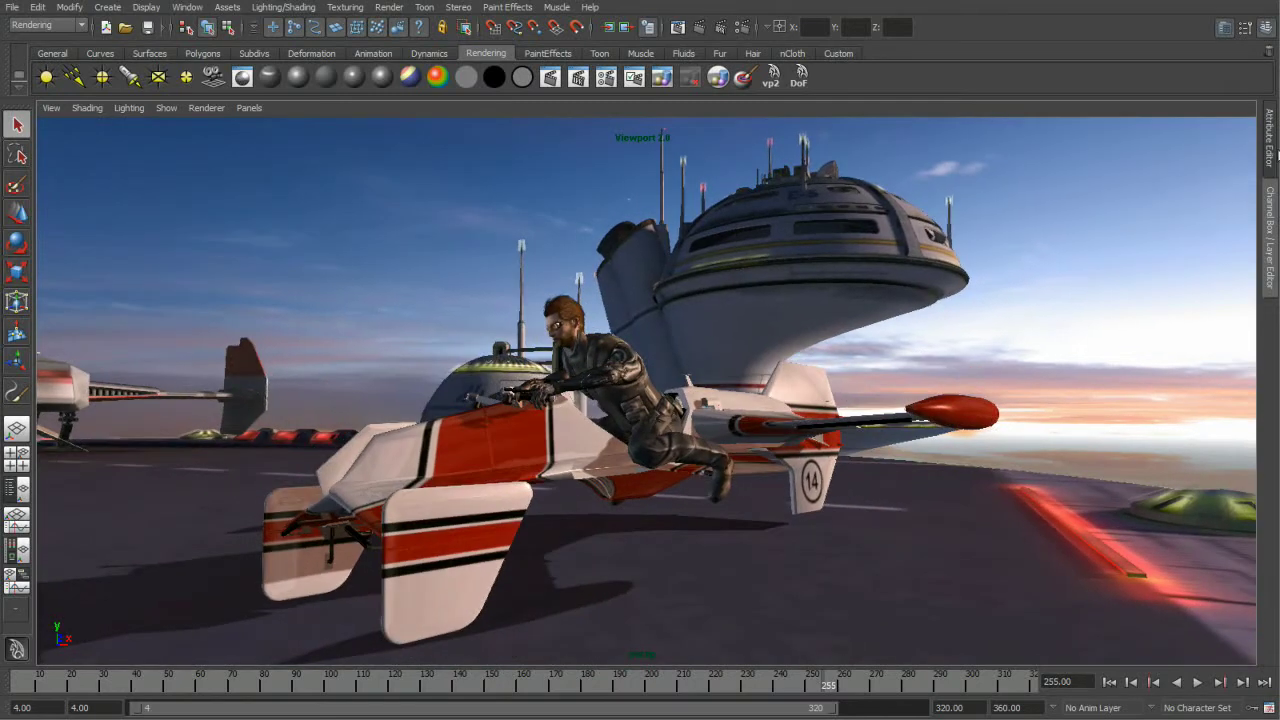
- Open the Viewport 2.0 hardware rendering settings in the Attribute Editor and check the scene from another angle
left_click(1270, 155)
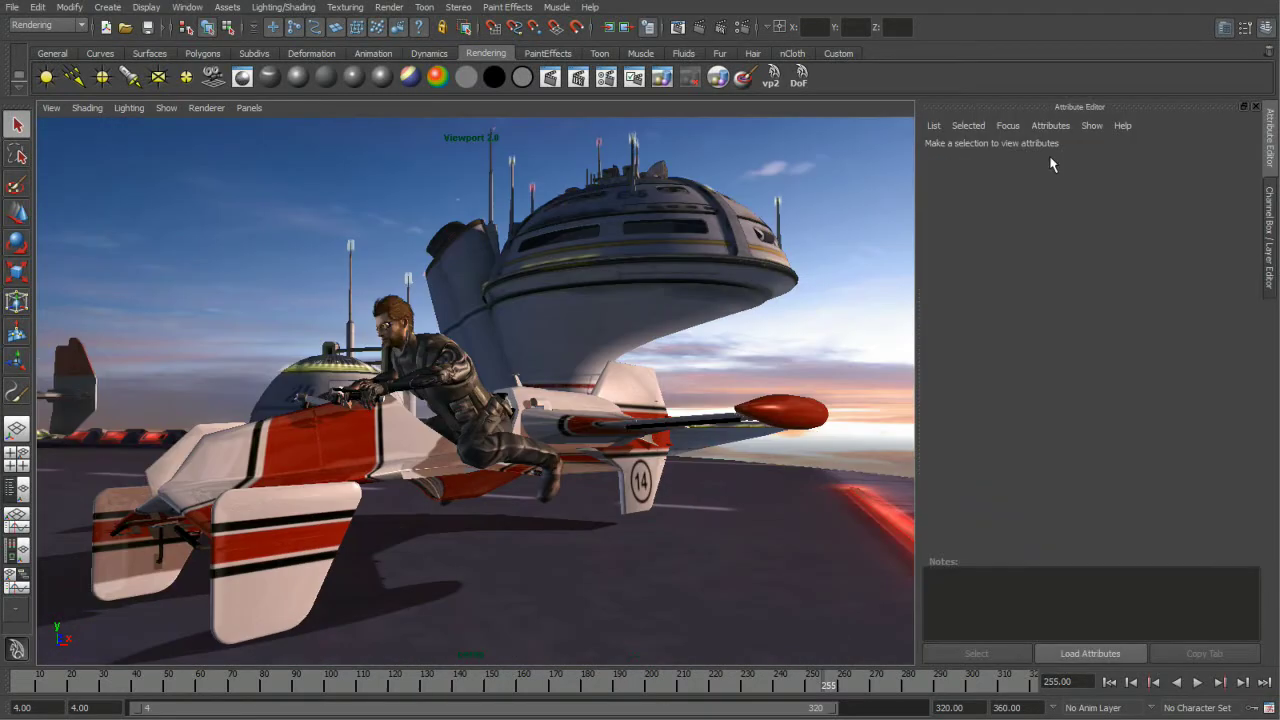
left_click(771, 75)
left_click_drag(1249, 326, 1248, 279)
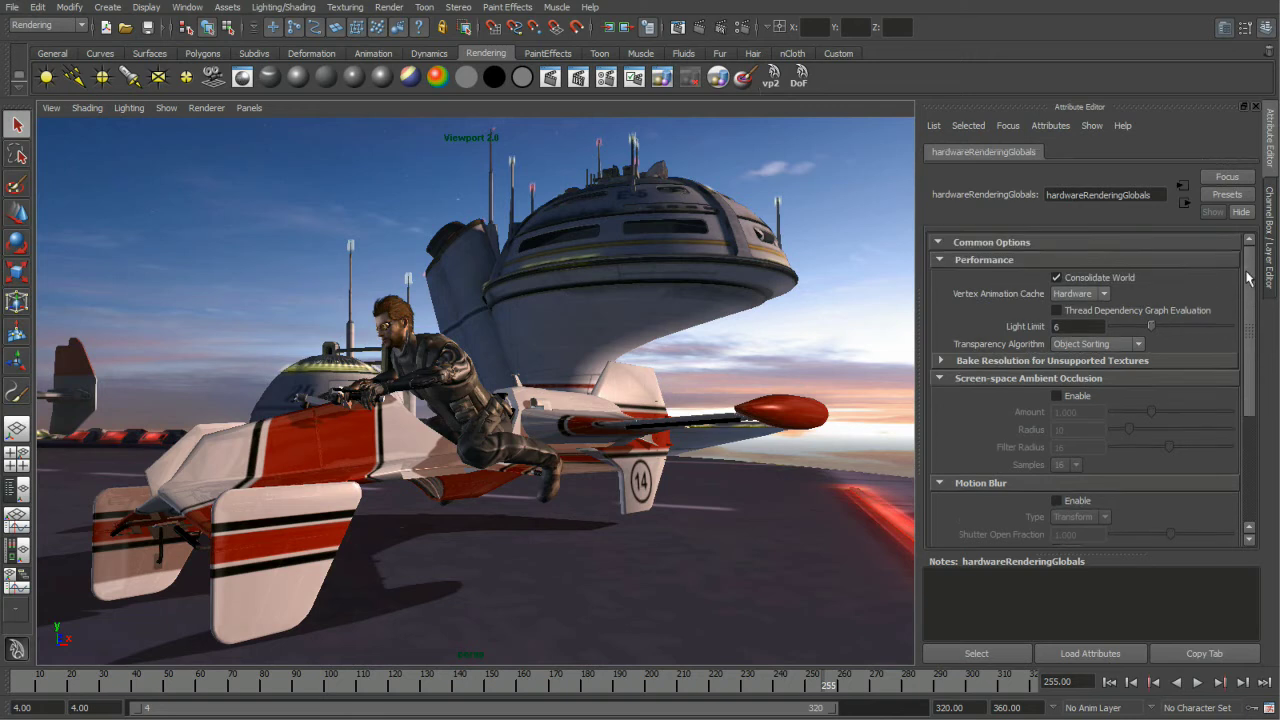
left_click_drag(657, 315, 766, 324, "alt")
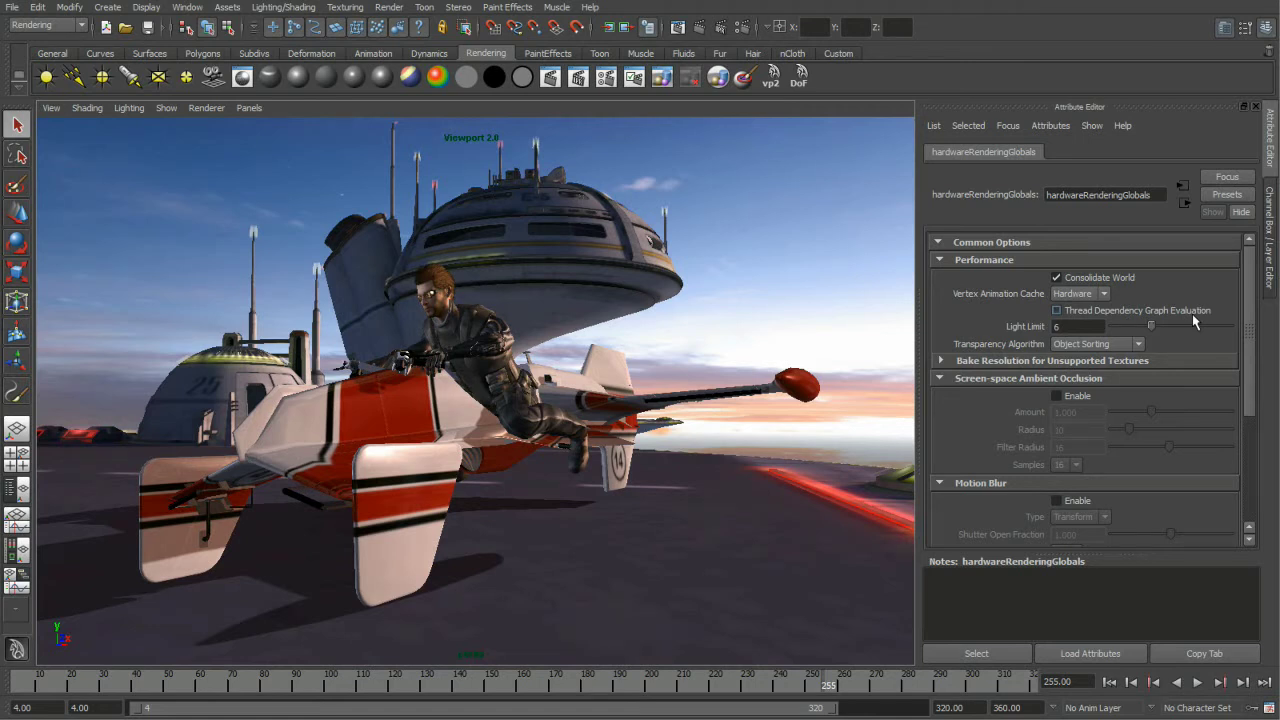
- Turn gamma correction off and back on to compare its effect on the scene
left_click_drag(1250, 320, 1244, 425)
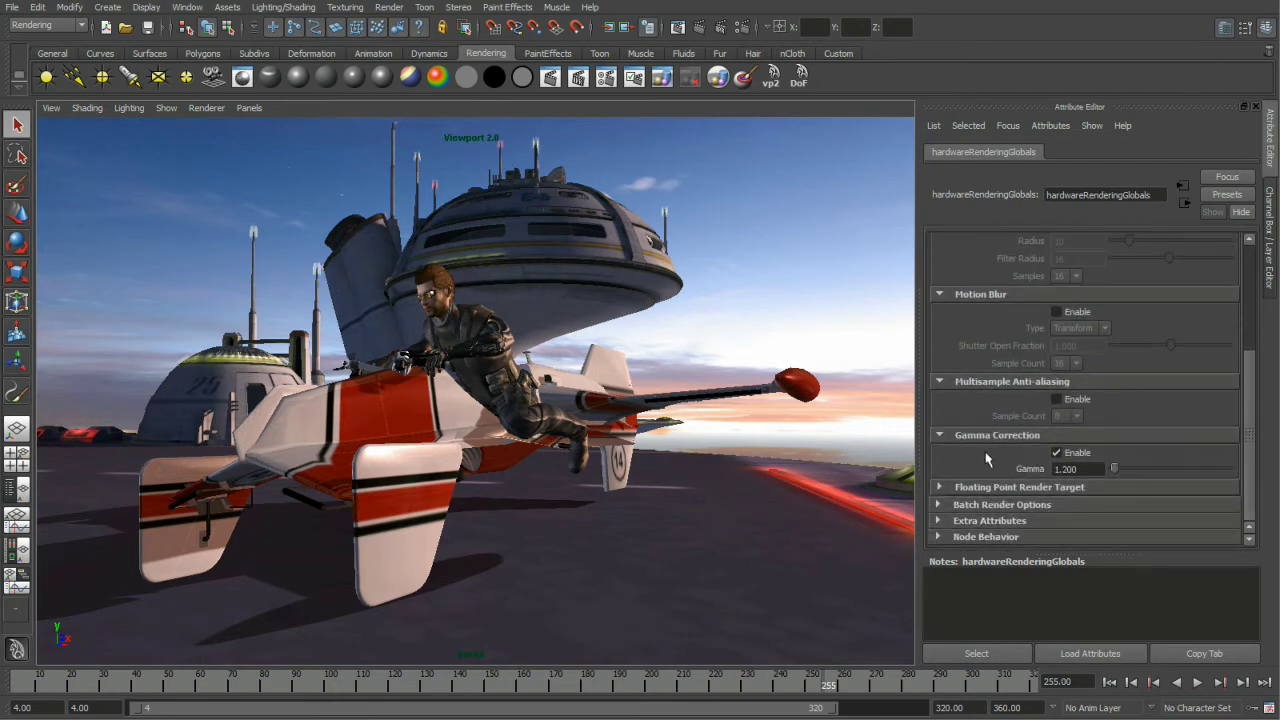
left_click(1057, 455)
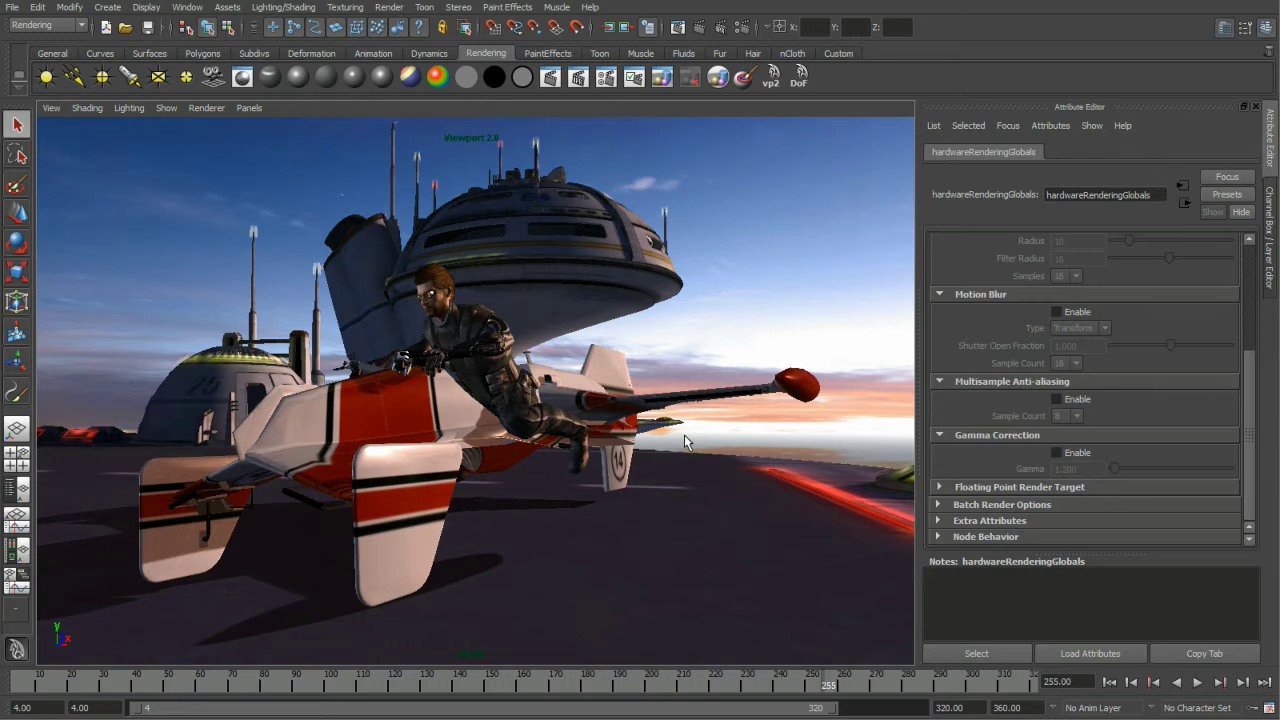
left_click(1057, 454)
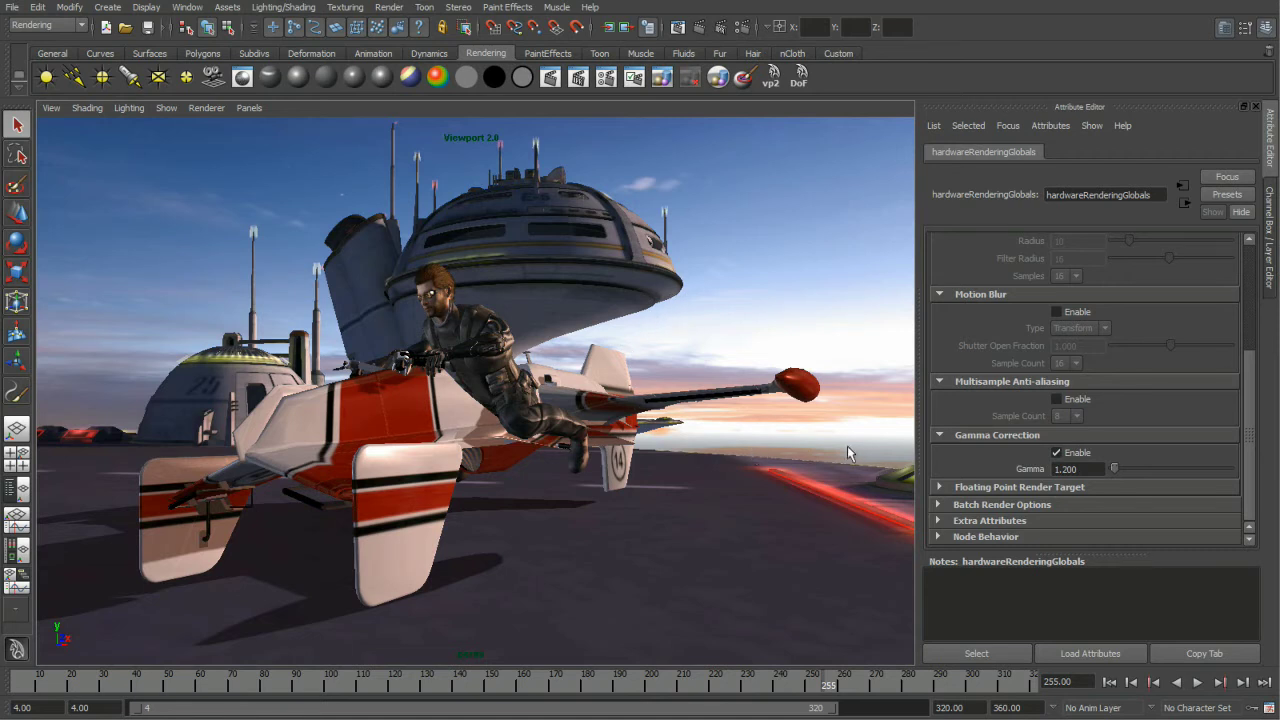
- Enable multisample anti-aliasing and inspect the hoverbike and tower from different angles
left_click(1056, 400)
middle_click_drag(557, 357, 662, 387, "alt")
right_click_drag(714, 386, 610, 390, "alt")
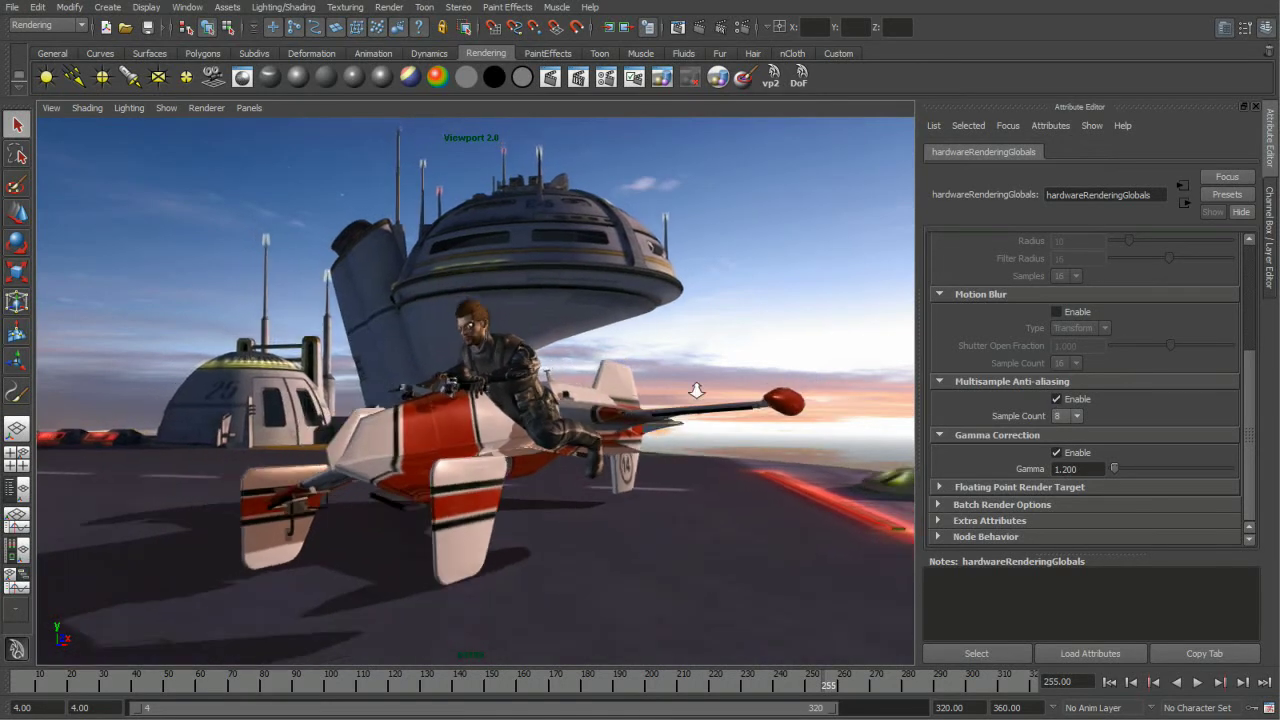
middle_click_drag(610, 390, 737, 405, "alt")
right_click_drag(737, 405, 710, 407, "alt")
middle_click_drag(712, 407, 733, 405, "alt")
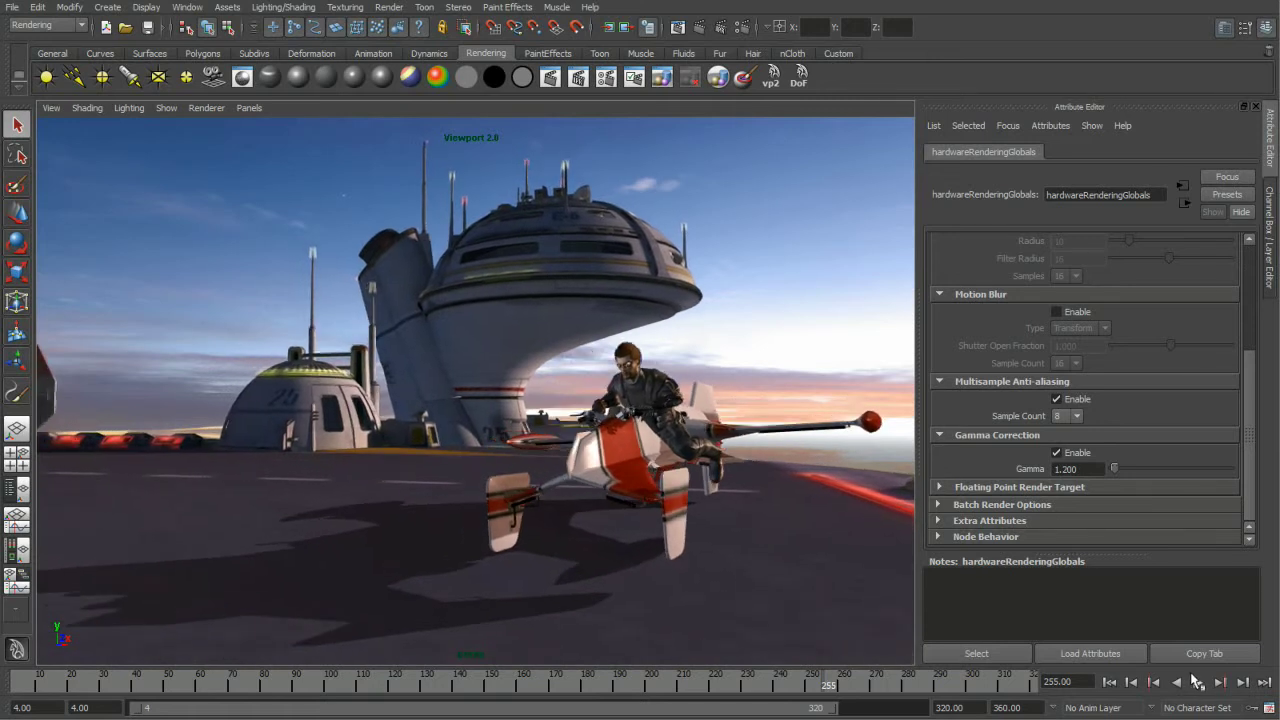
- Play back the animation with anti-aliasing, stop it and move the current time to frame 254
left_click(1198, 682)
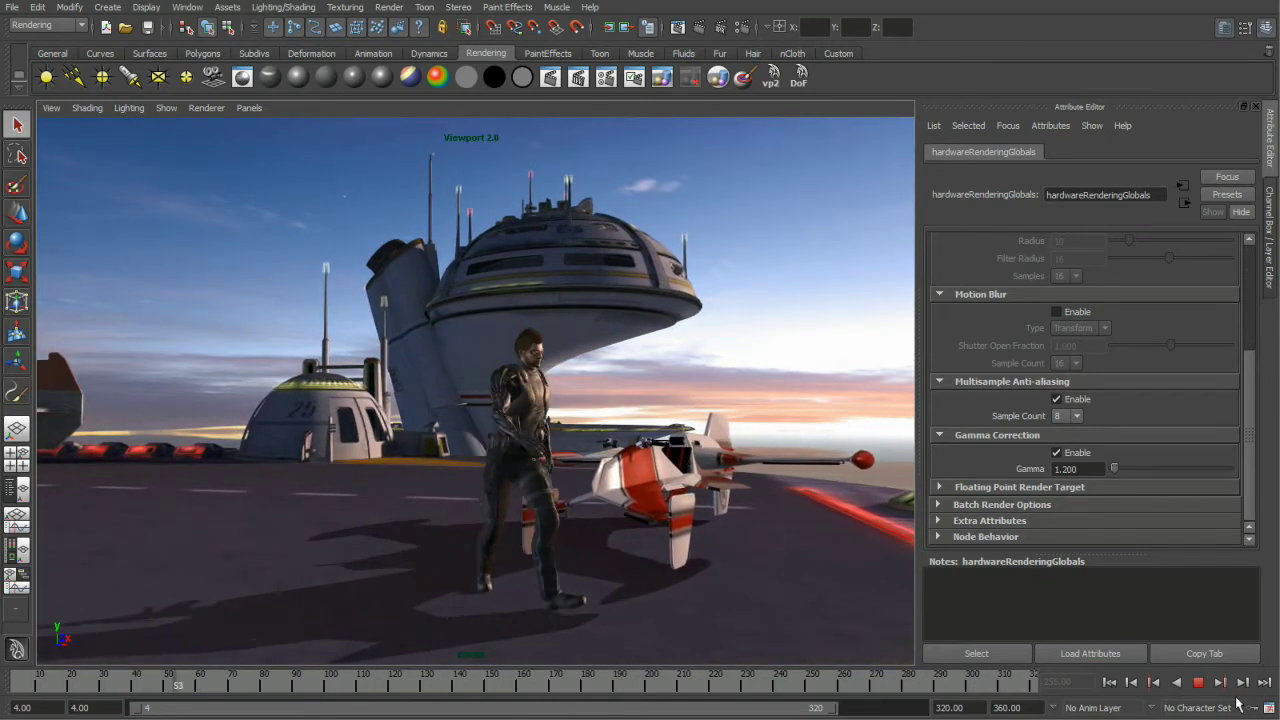
left_click(1198, 682)
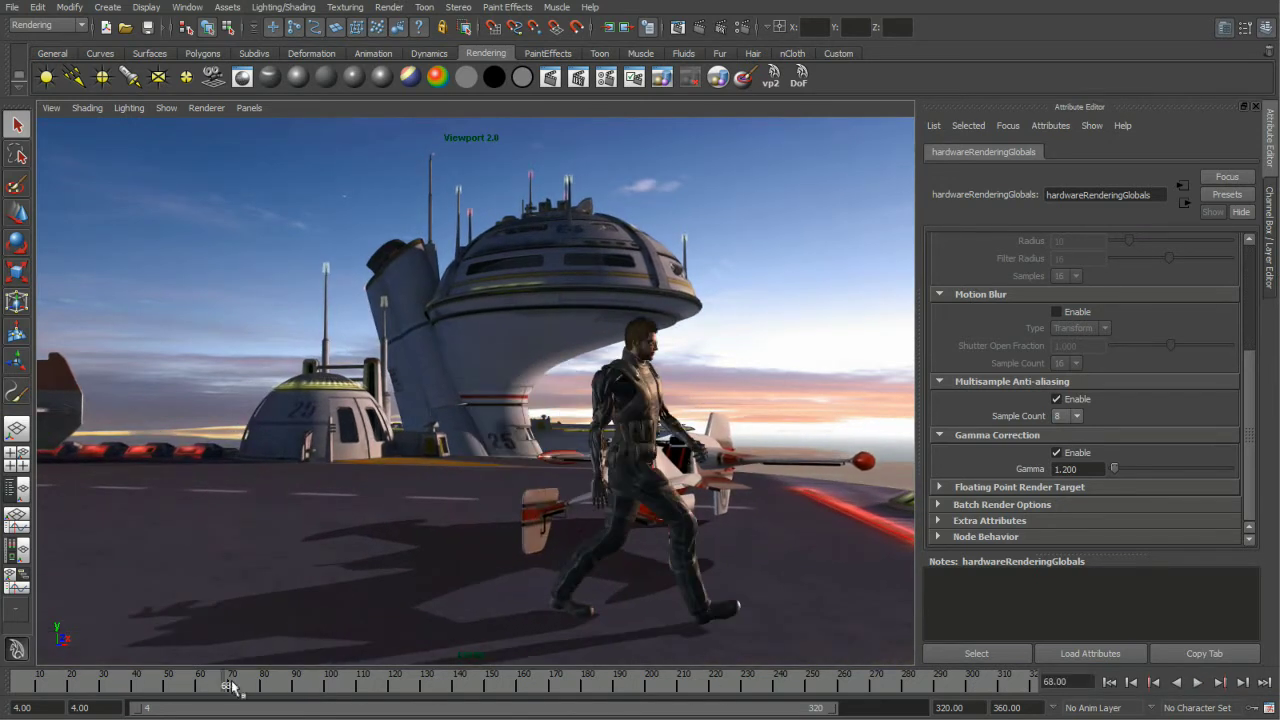
left_click_drag(235, 688, 825, 703)
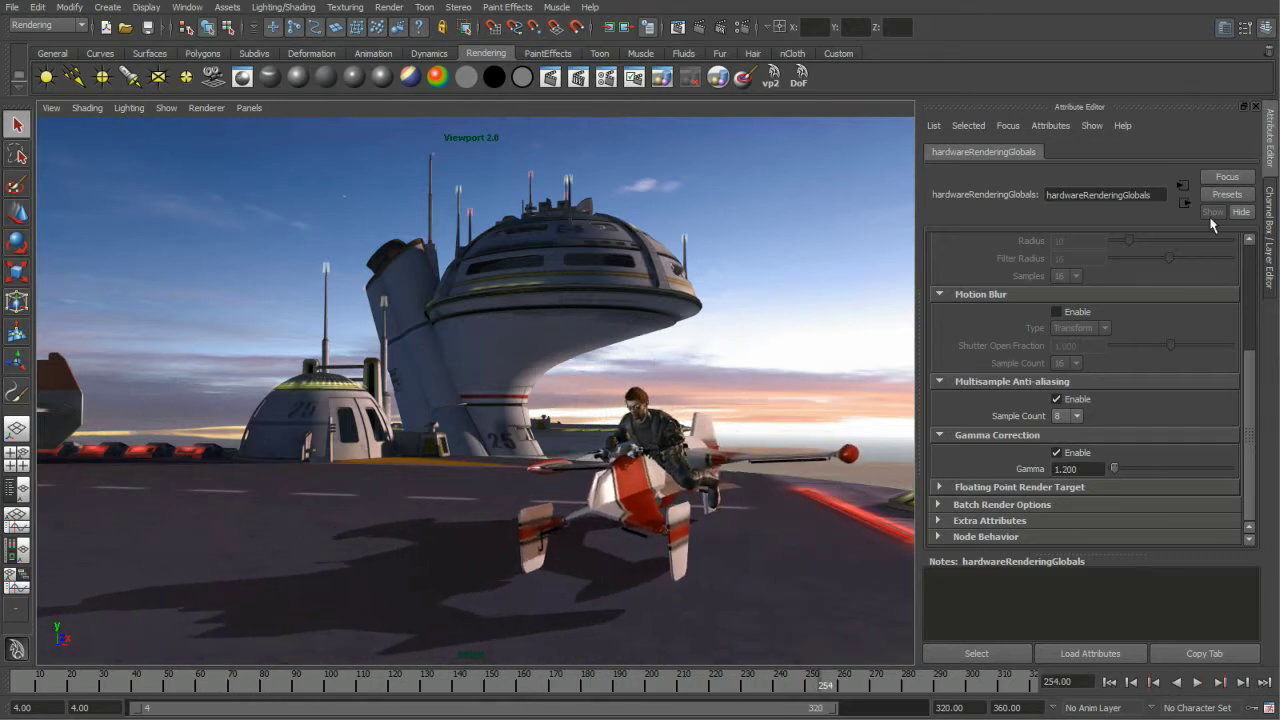
- Enable motion blur and set its sample count to 32
left_click(1057, 312)
left_click(1070, 364)
left_click(1062, 412)
- Play back the animation with motion blur, stop it and move the current time to frame 182
left_click(1197, 681)
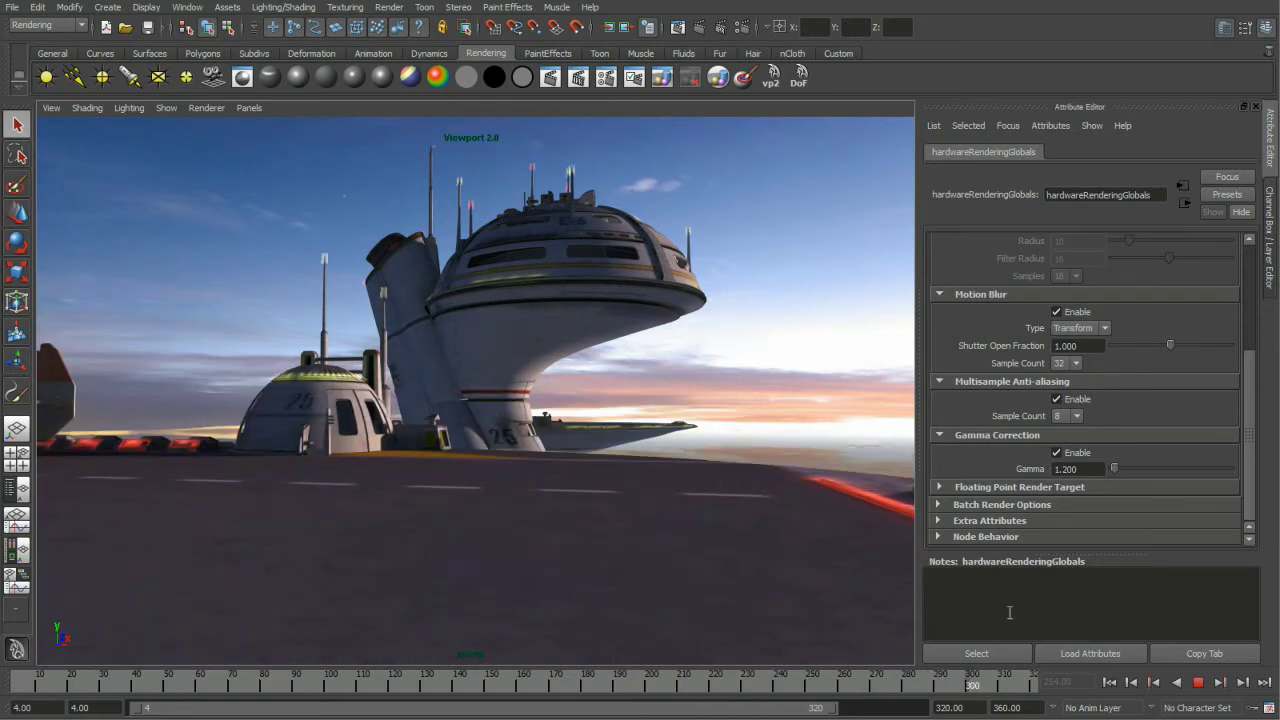
left_click(1197, 683)
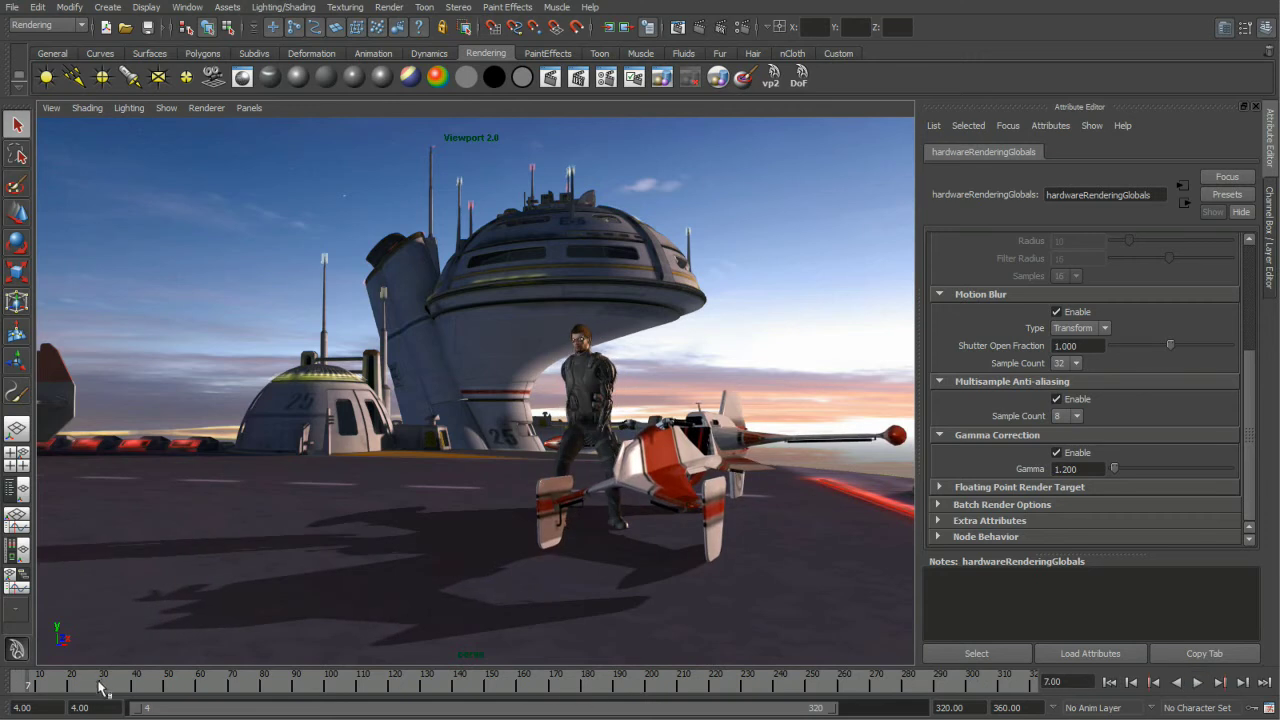
left_click_drag(93, 686, 591, 704)
- Frame the hoverbike closely and enable depth of field on the perspective camera, with focus distance 21.5 and F Stop 7.3
middle_click_drag(674, 439, 557, 449, "alt")
left_click_drag(557, 449, 515, 505, "alt")
right_click_drag(515, 505, 590, 445, "alt")
middle_click_drag(590, 445, 492, 396, "alt")
left_click_drag(492, 395, 490, 400, "alt")
key("space")
left_click(387, 245)
left_click(410, 278)
left_click_drag(1248, 452, 1248, 459)
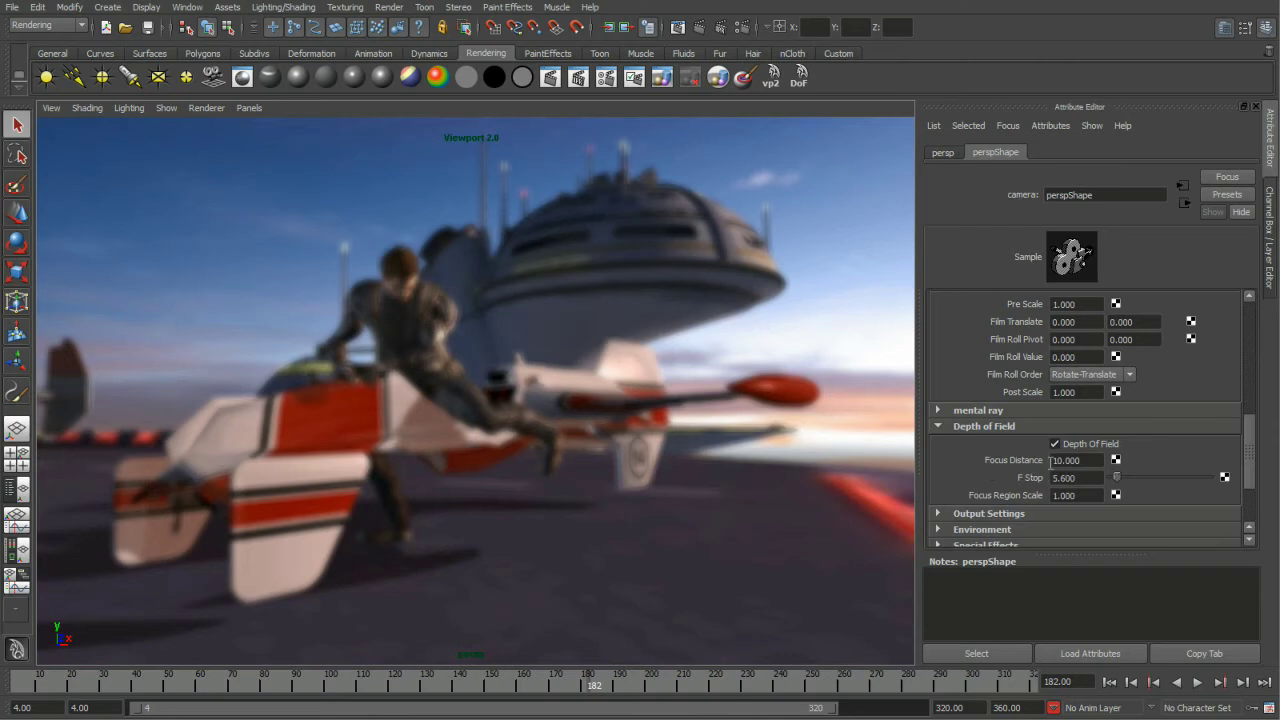
left_click_drag(1076, 462, 1131, 466, "ctrl")
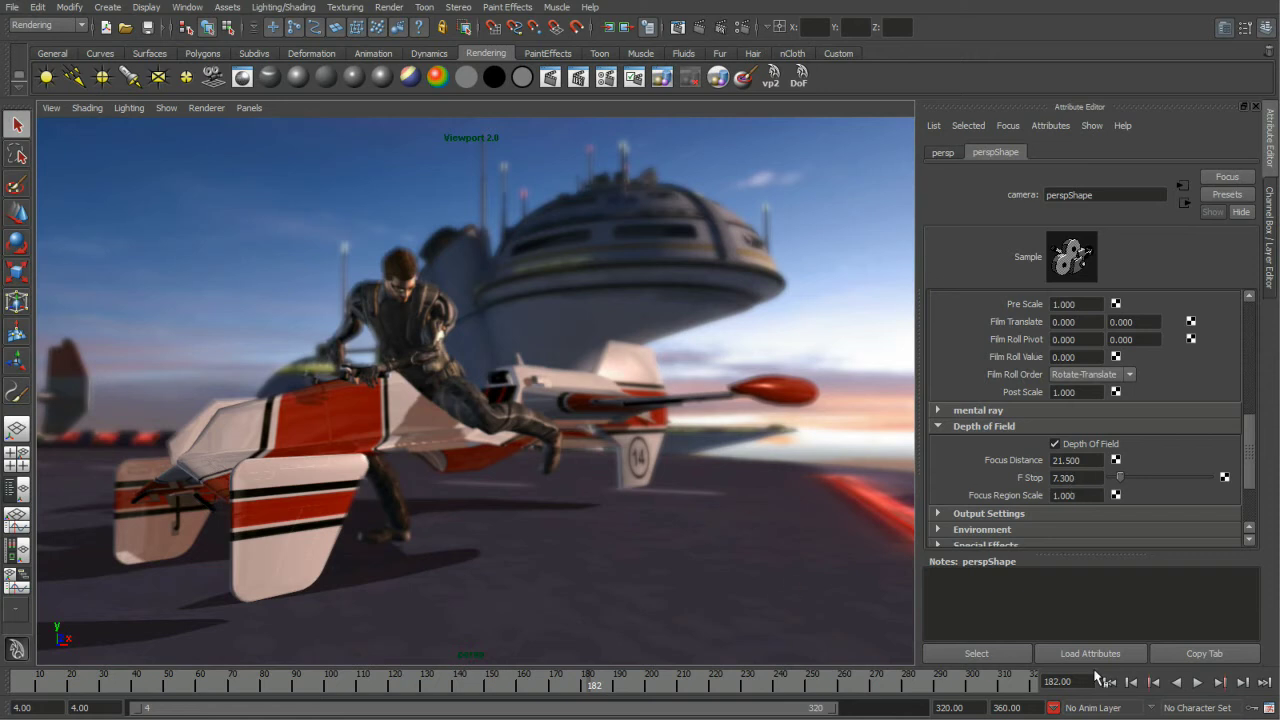
- Play the animation with depth of field, reopen the hardware rendering settings and move the current time to frame 161
left_click(1197, 682)
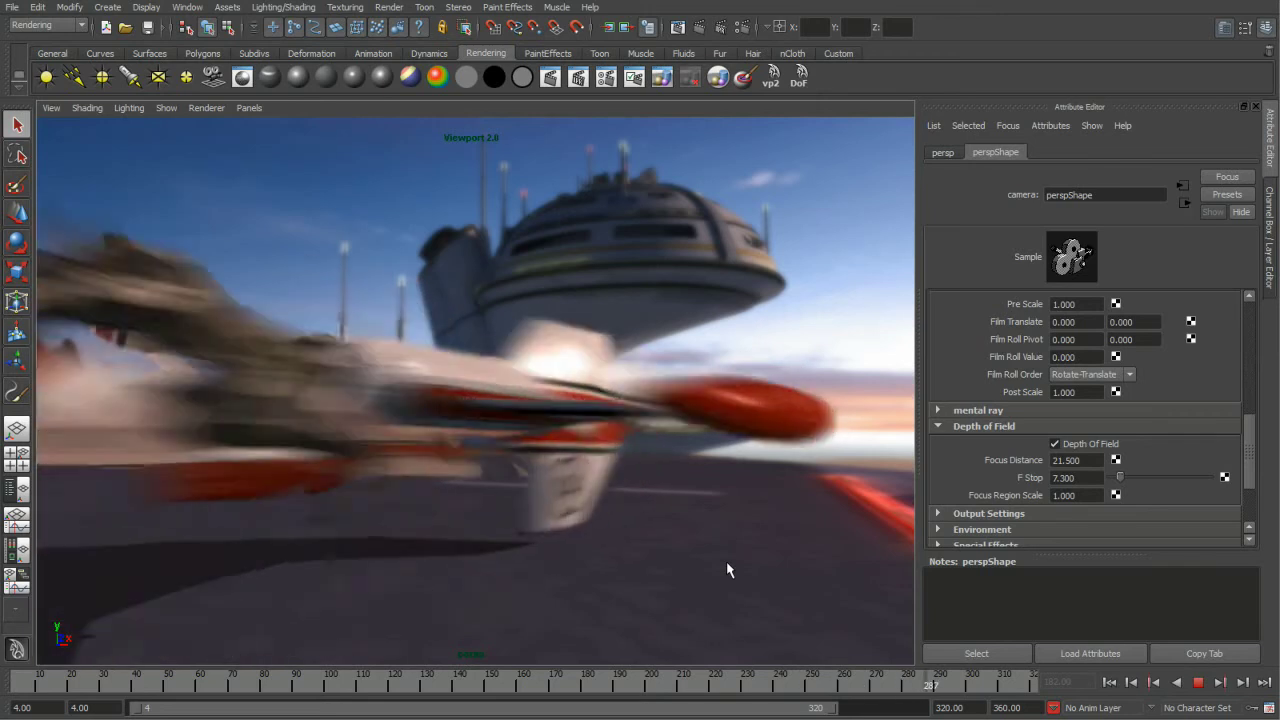
left_click(771, 76)
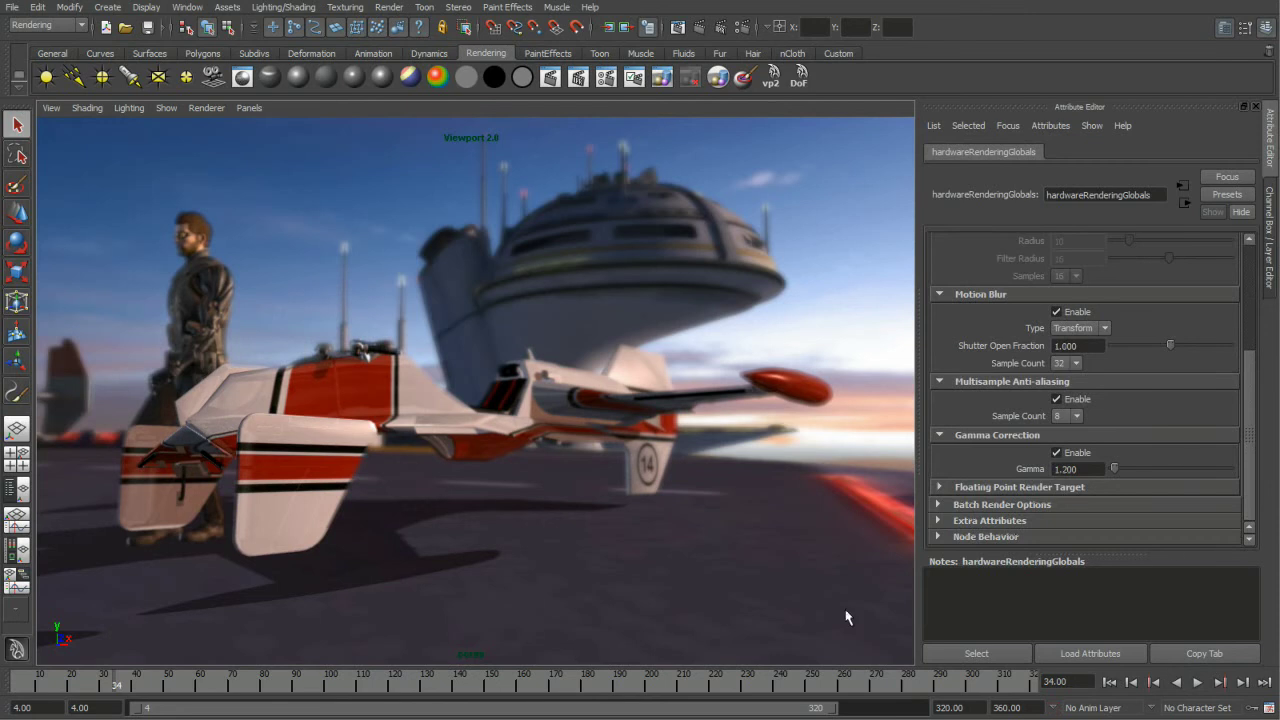
left_click_drag(119, 683, 477, 698)
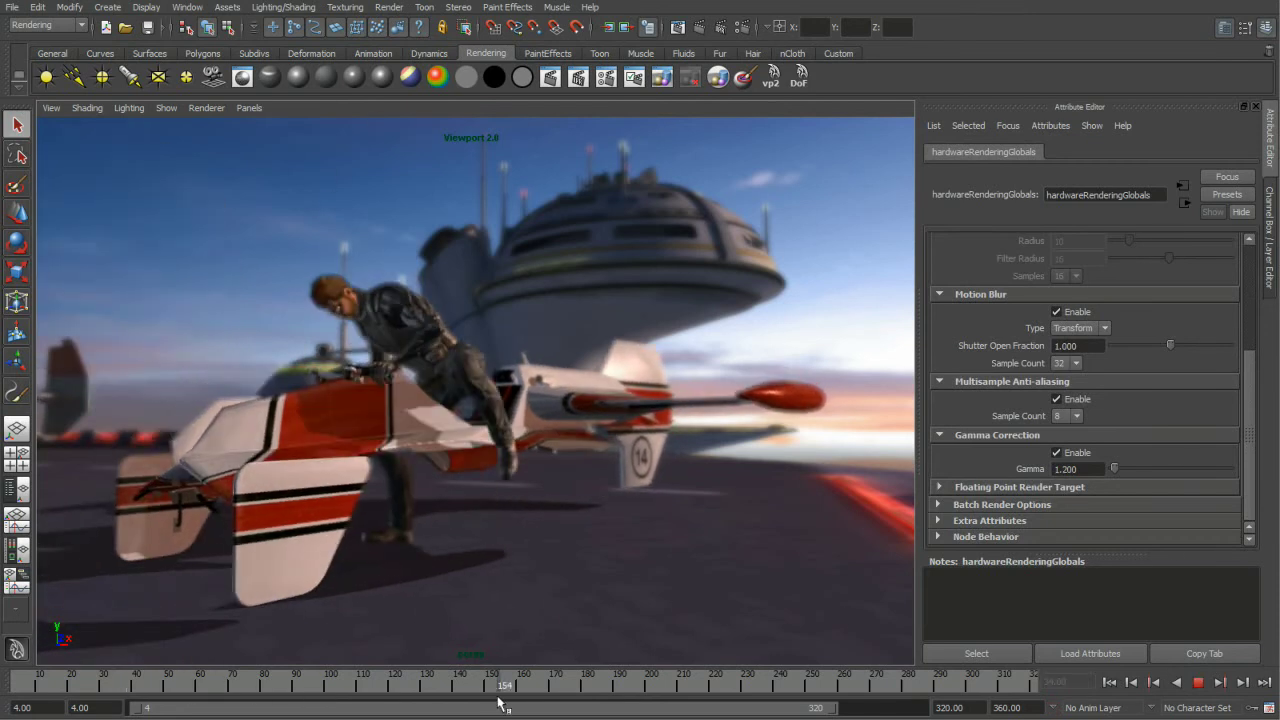
mouse_move(498, 698)
left_mouse_down()
mouse_move(443, 699)
mouse_move(527, 711)
left_mouse_up()
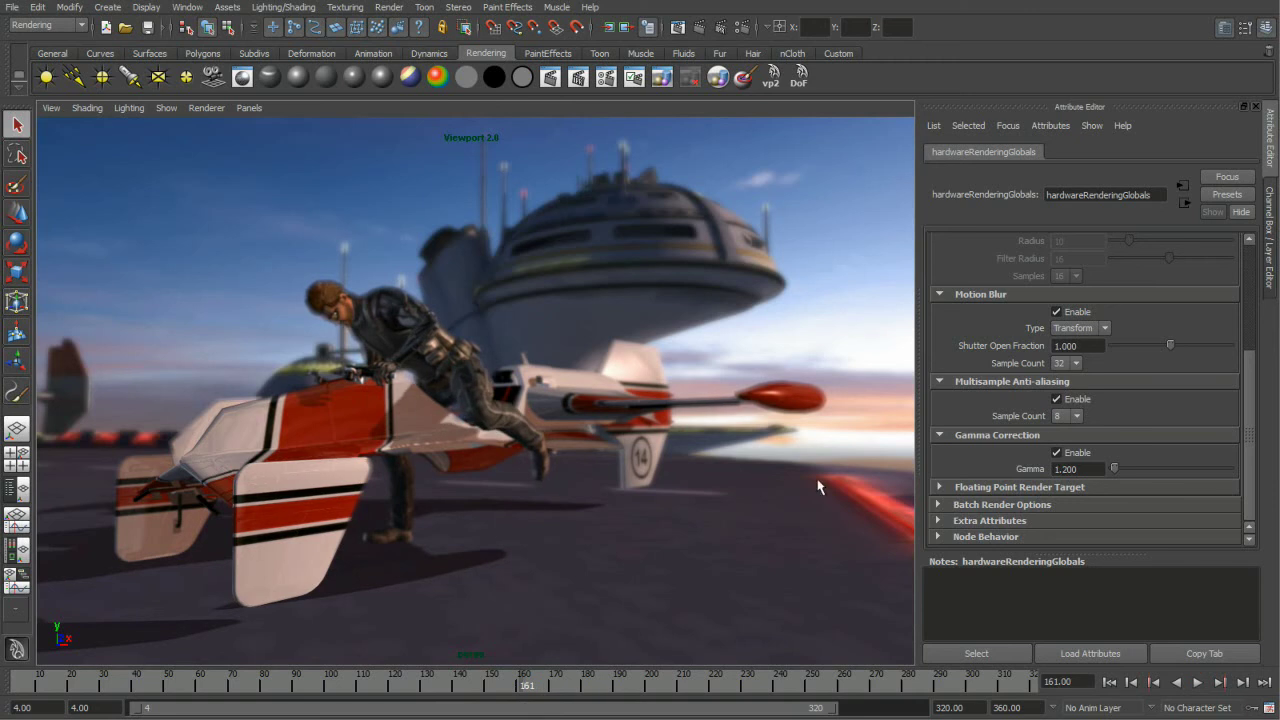
- Enable screen-space ambient occlusion with amount 2.102 and radius 26, switching it off and on to compare
scroll(1245, 435, "up", 4)
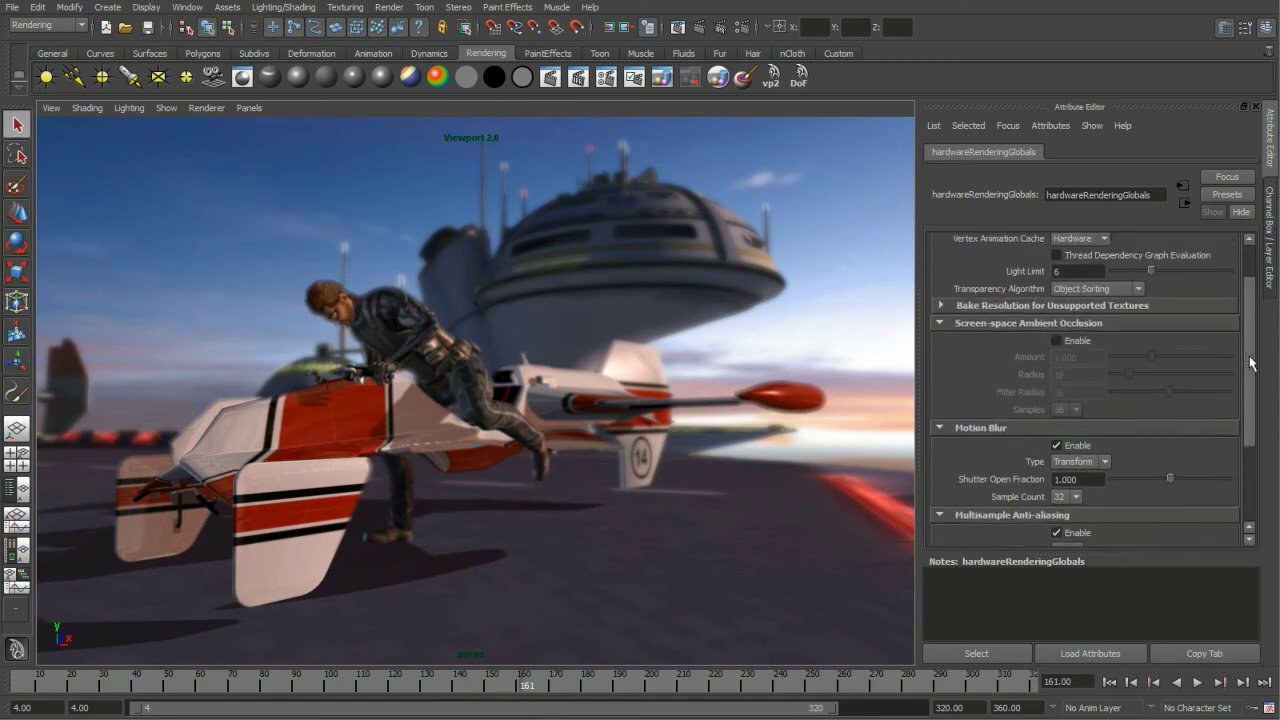
left_click(1058, 355)
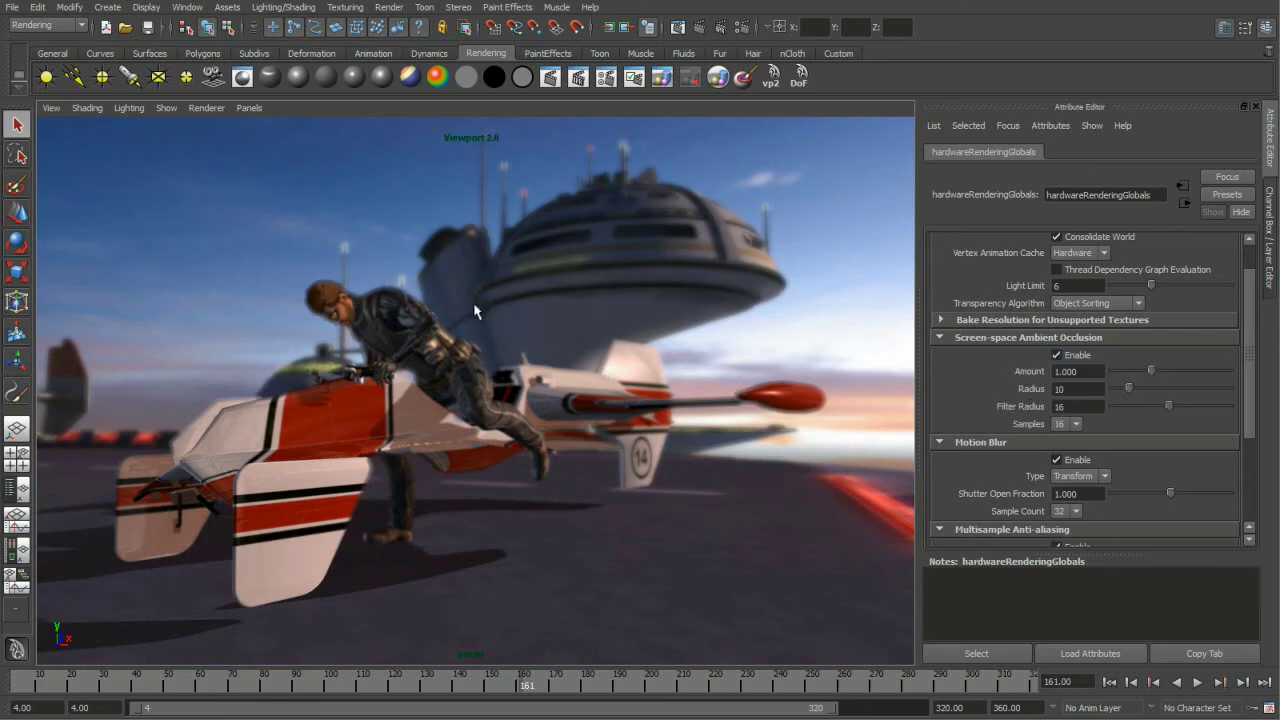
left_click_drag(1151, 371, 1194, 375)
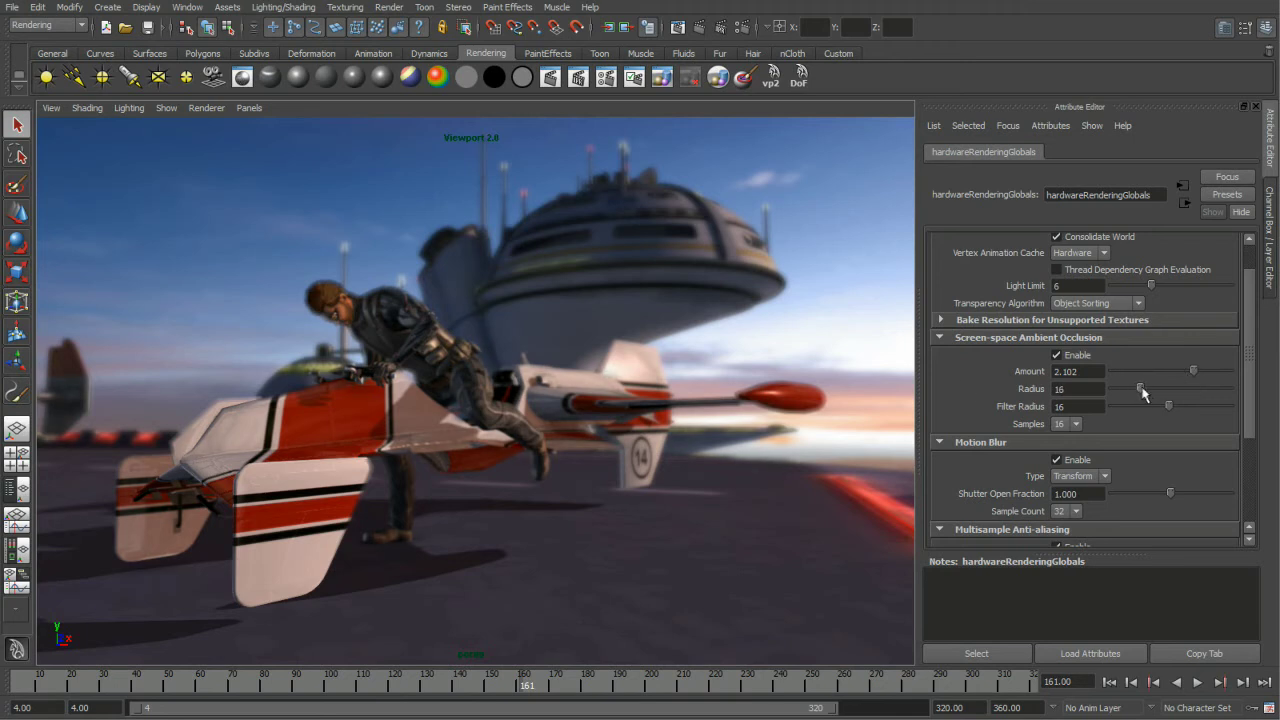
left_click_drag(1143, 387, 1158, 388)
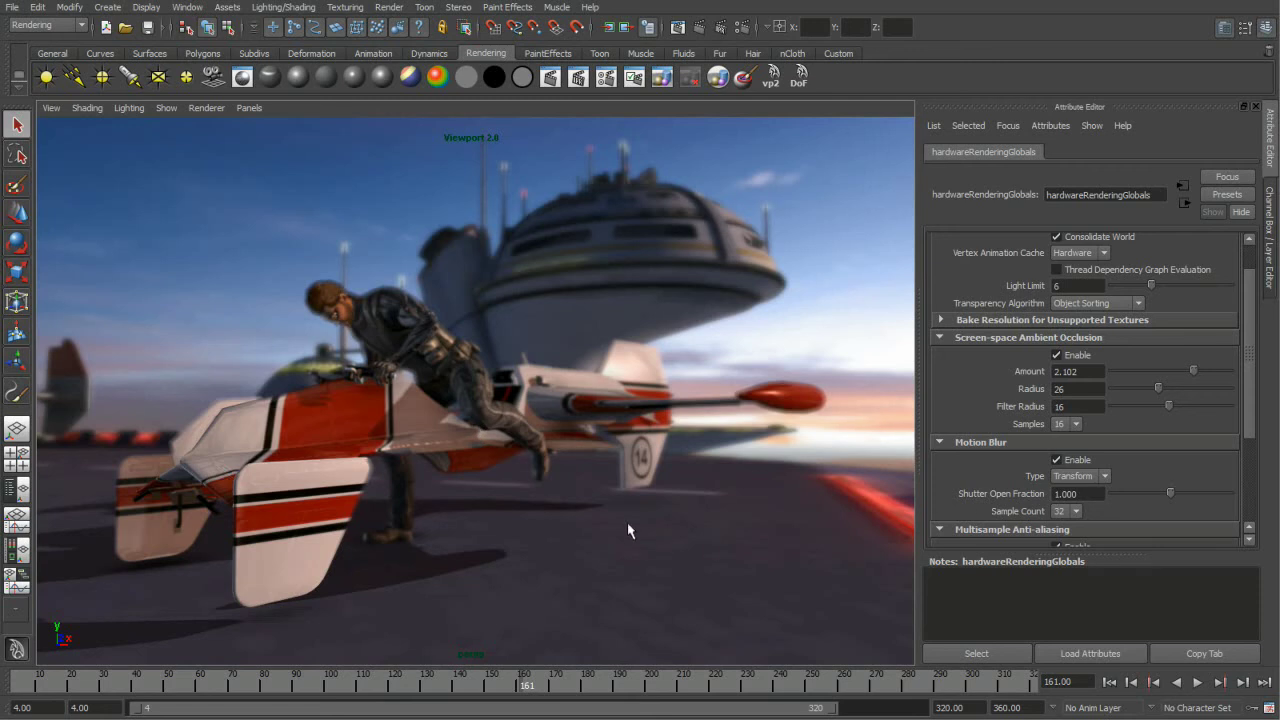
left_click(1057, 356)
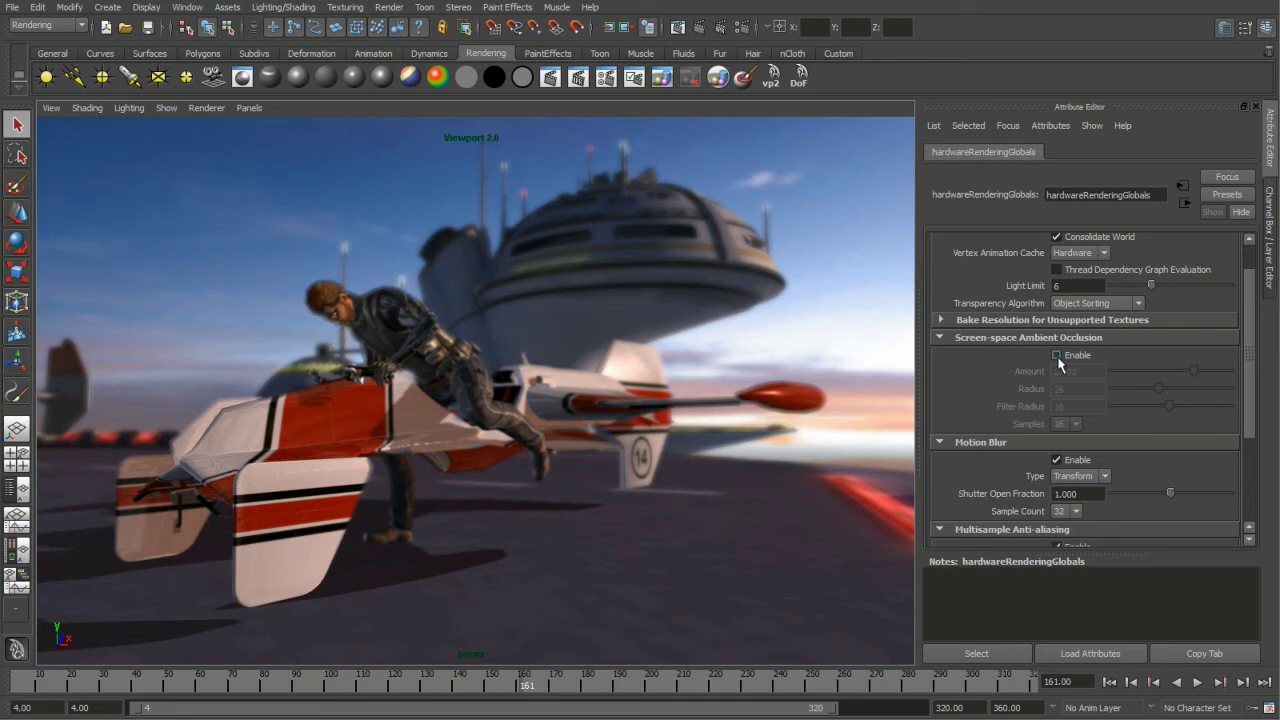
left_click(1057, 356)
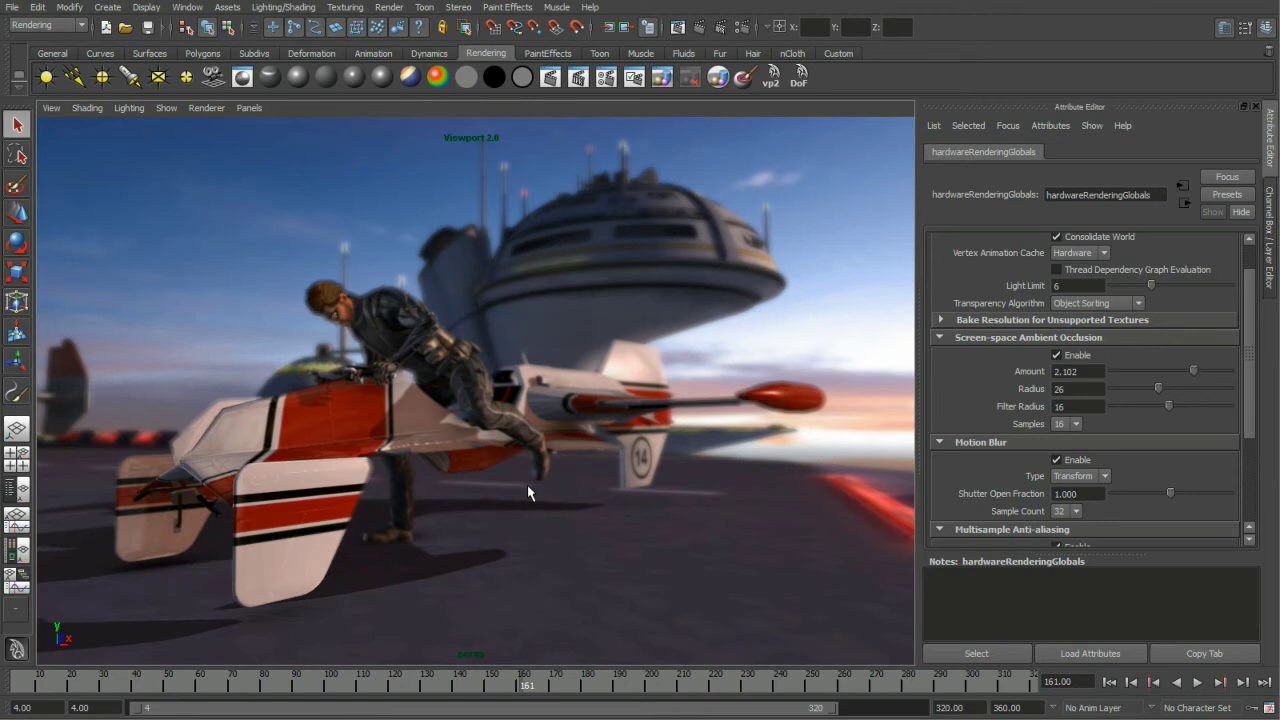
- Set the renderer to Maya Hardware 2.0 in the Render Settings and show its renderer-specific options
left_click(745, 30)
left_click(575, 197)
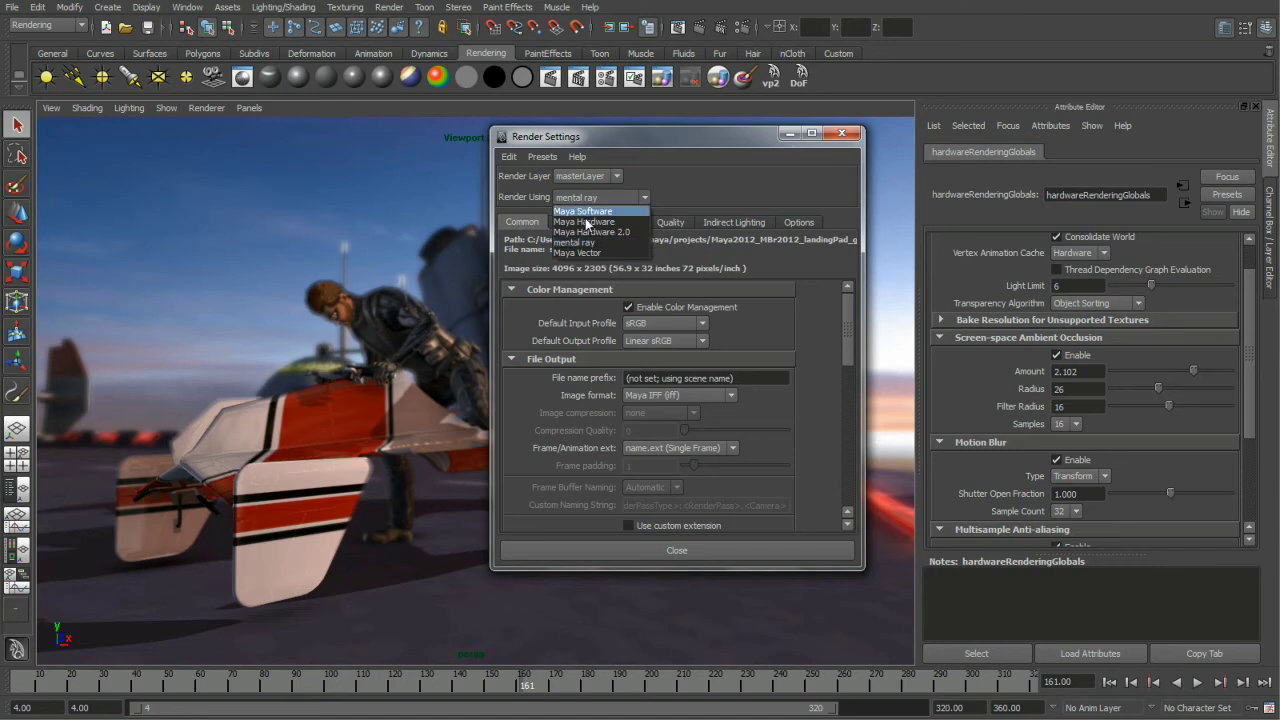
left_click(601, 231)
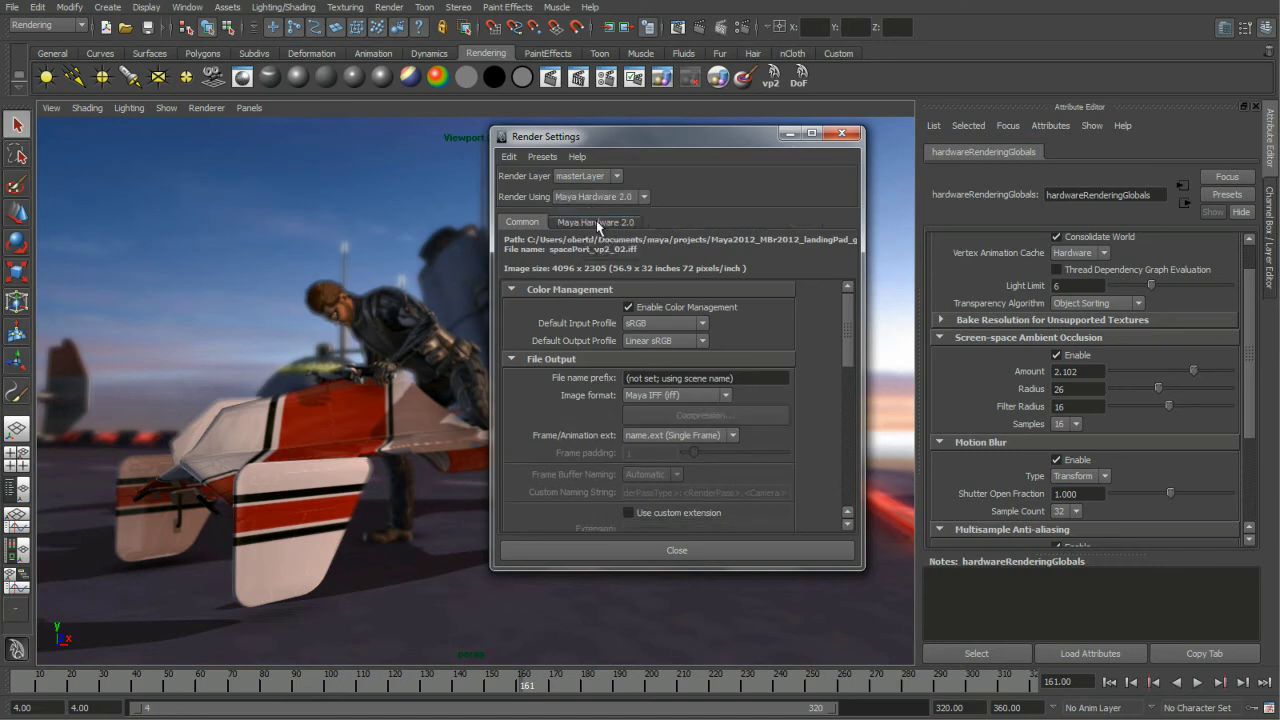
left_click(596, 221)
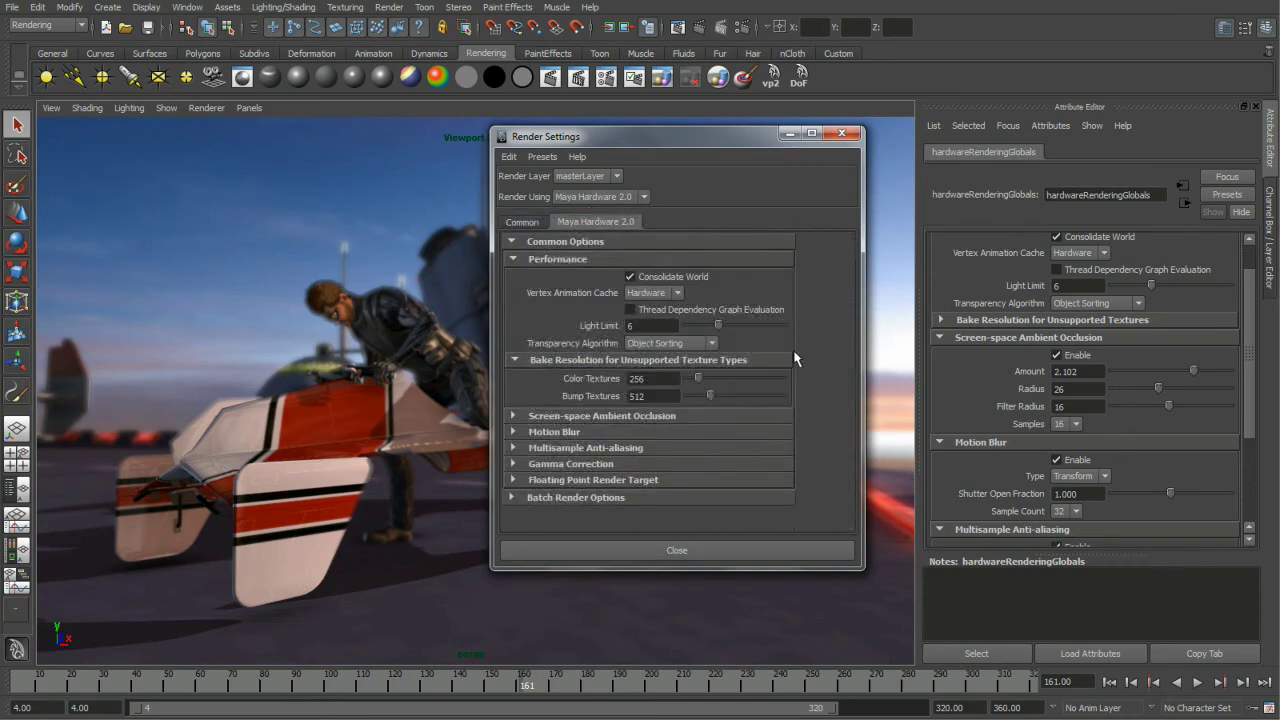
- Reduce the ambient occlusion amount to 1.061 and review the image size among the common render settings
left_click(521, 222)
left_click_drag(847, 300, 845, 403)
left_click_drag(1192, 371, 1152, 372)
left_click_drag(847, 377, 846, 445)
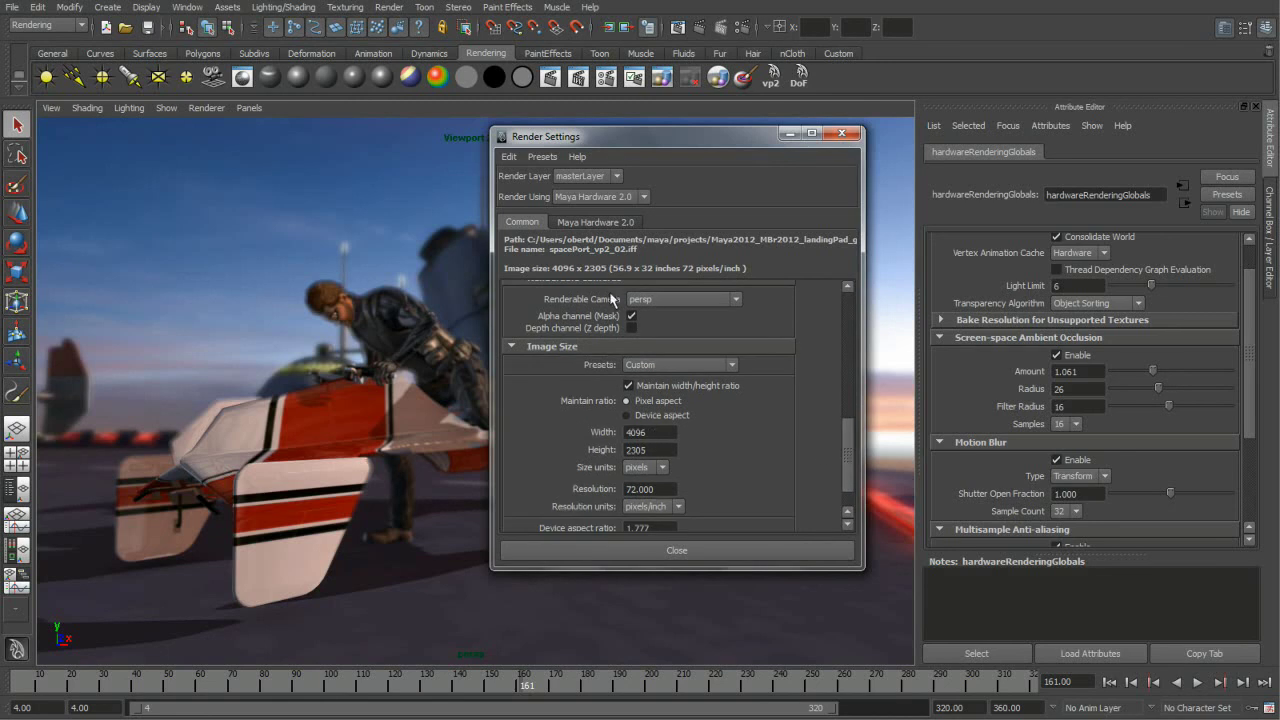
- Render the current frame with Maya Hardware 2.0 and maximize the Render View window
left_click(698, 27)
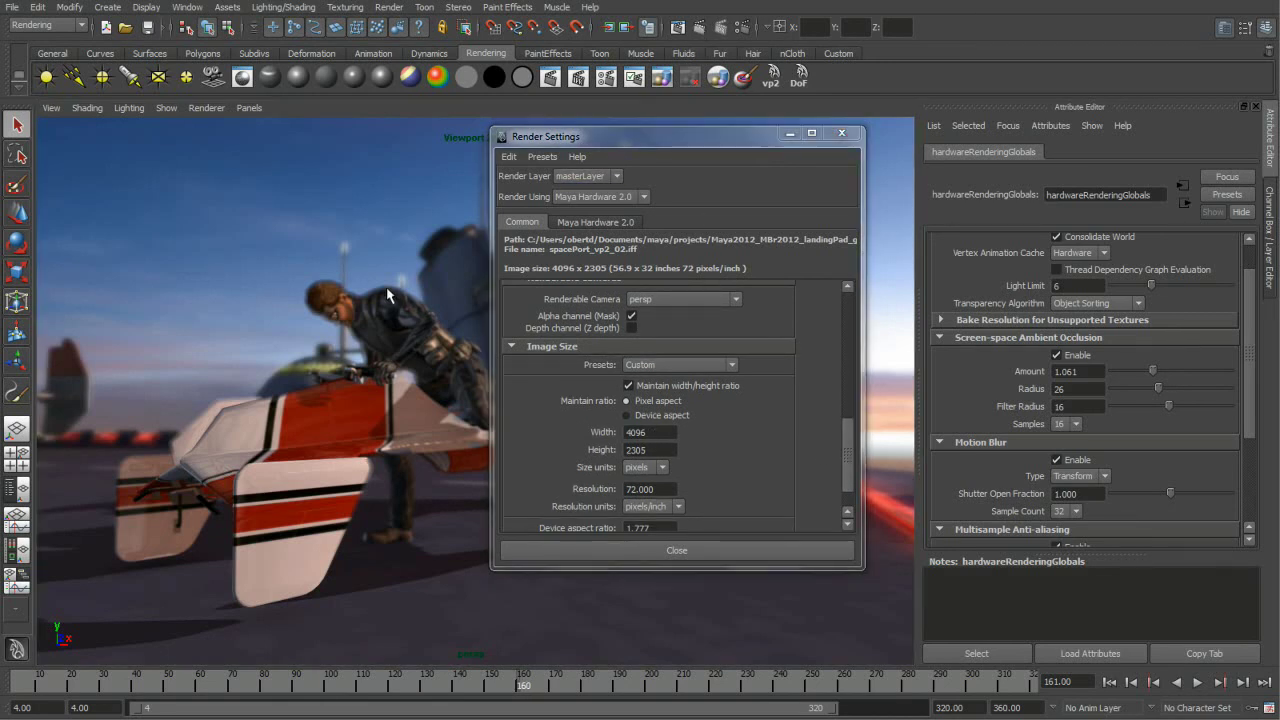
key("ctrl+r")
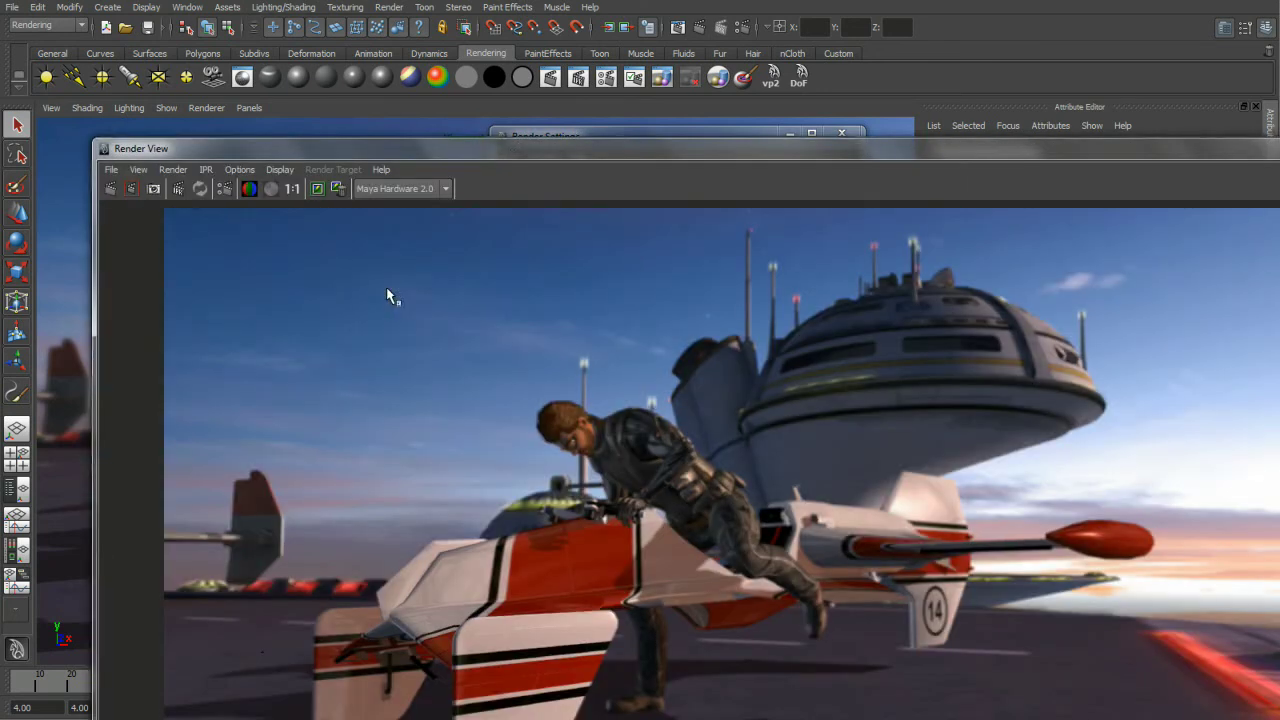
double_click(743, 134)
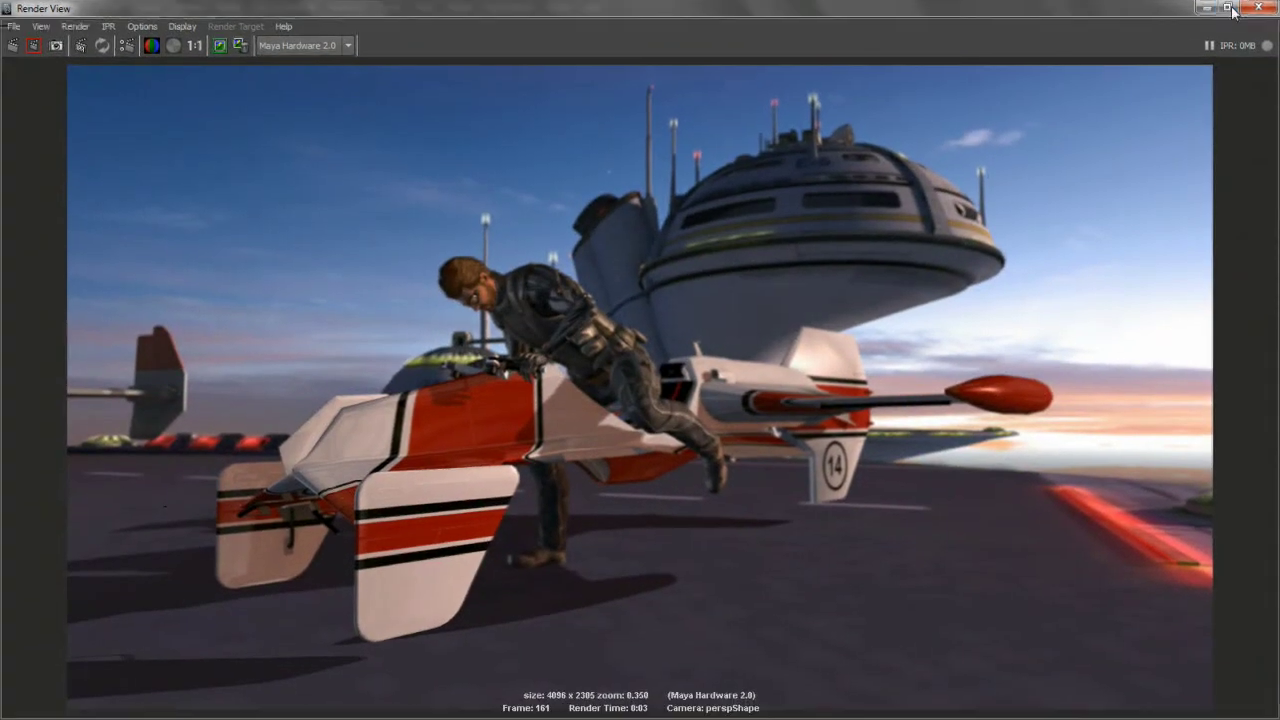
- Inspect the rendered image at actual size across its width, and zoom back out to the whole frame
left_click(195, 47)
middle_click_drag(586, 389, 620, 370, "alt")
right_click_drag(992, 375, 685, 362, "alt")
right_click_drag(985, 353, 615, 350, "alt")
right_click_drag(988, 417, 780, 420, "alt")
middle_click_drag(780, 420, 786, 366, "alt")
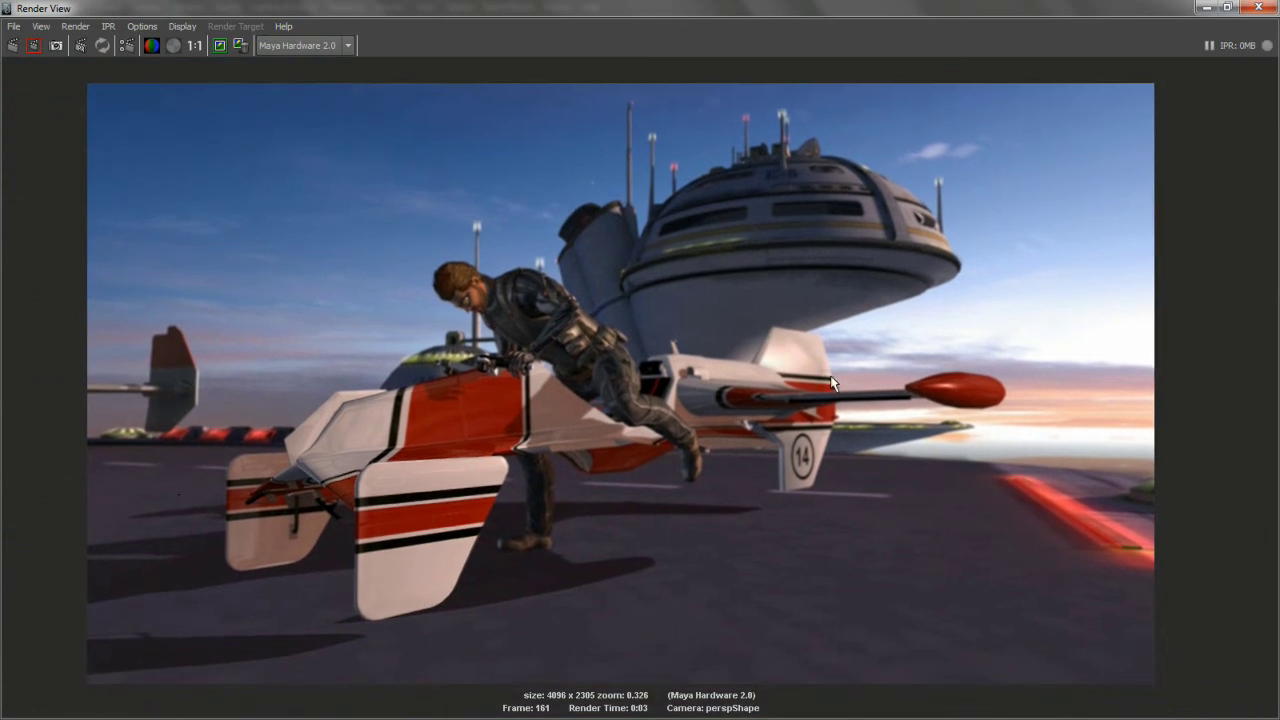